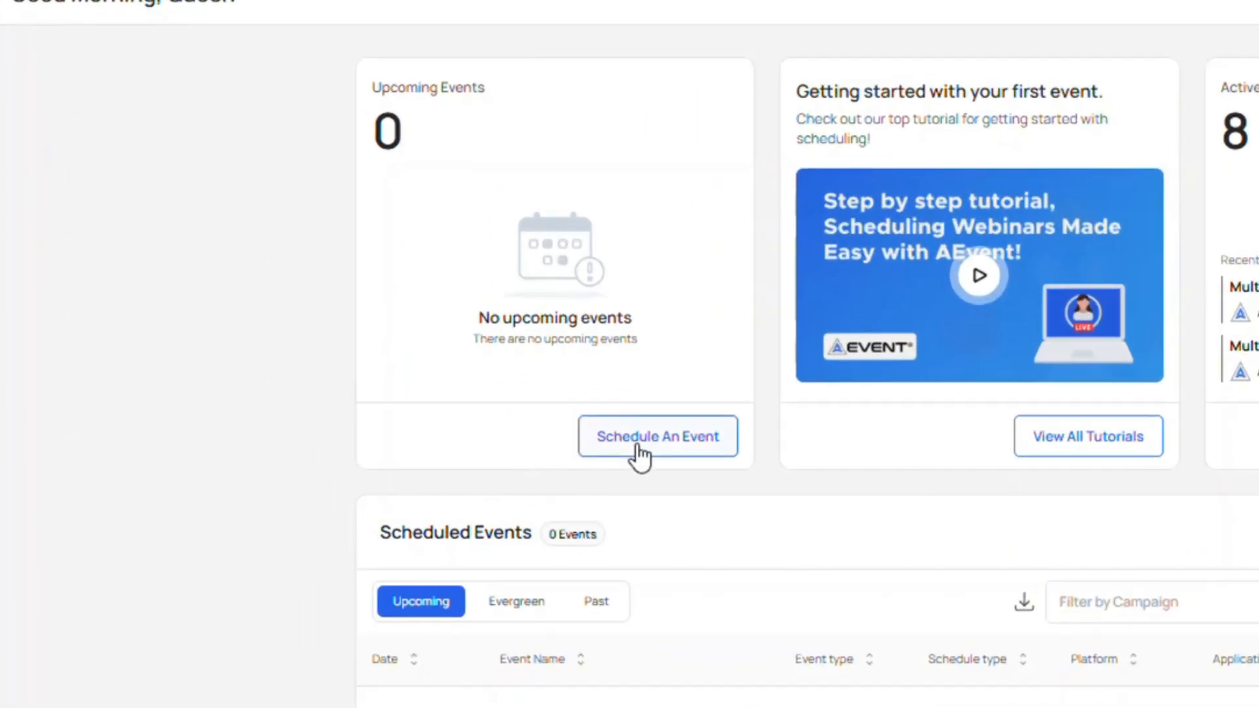
# Start scheduling a new event and choose Test Timeline as its event campaign
pyautogui.click(636, 448)
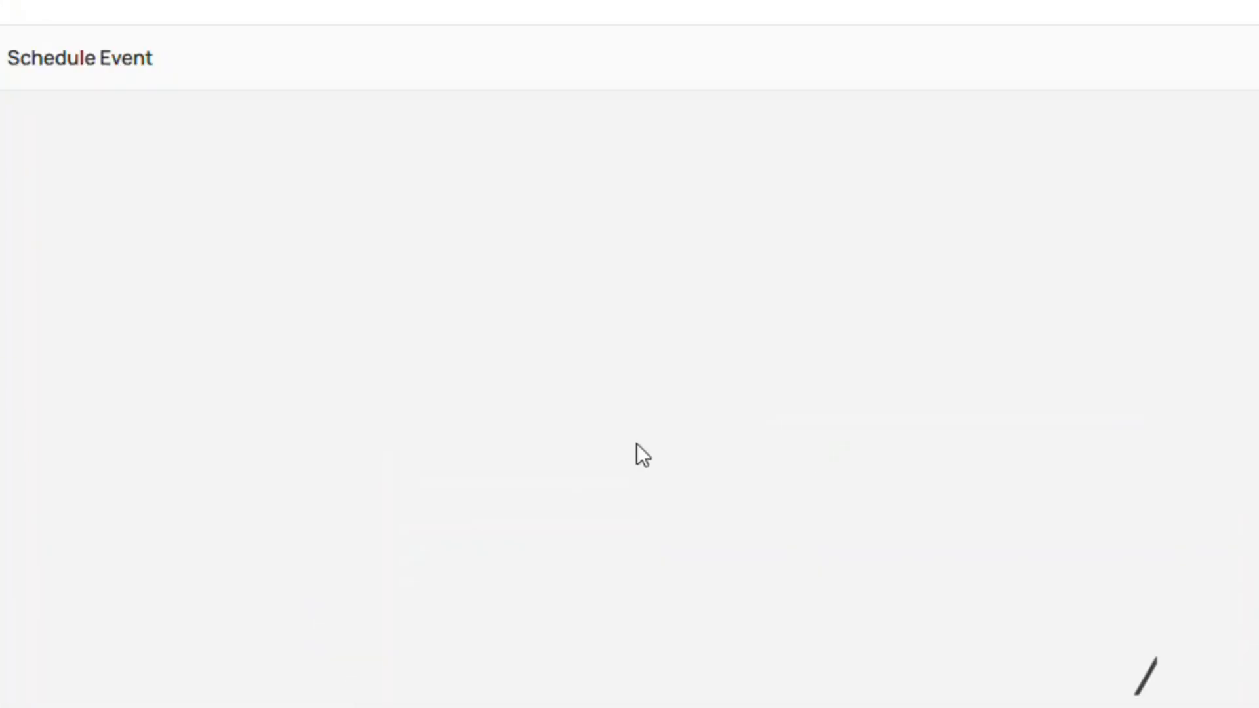
pyautogui.click(362, 208)
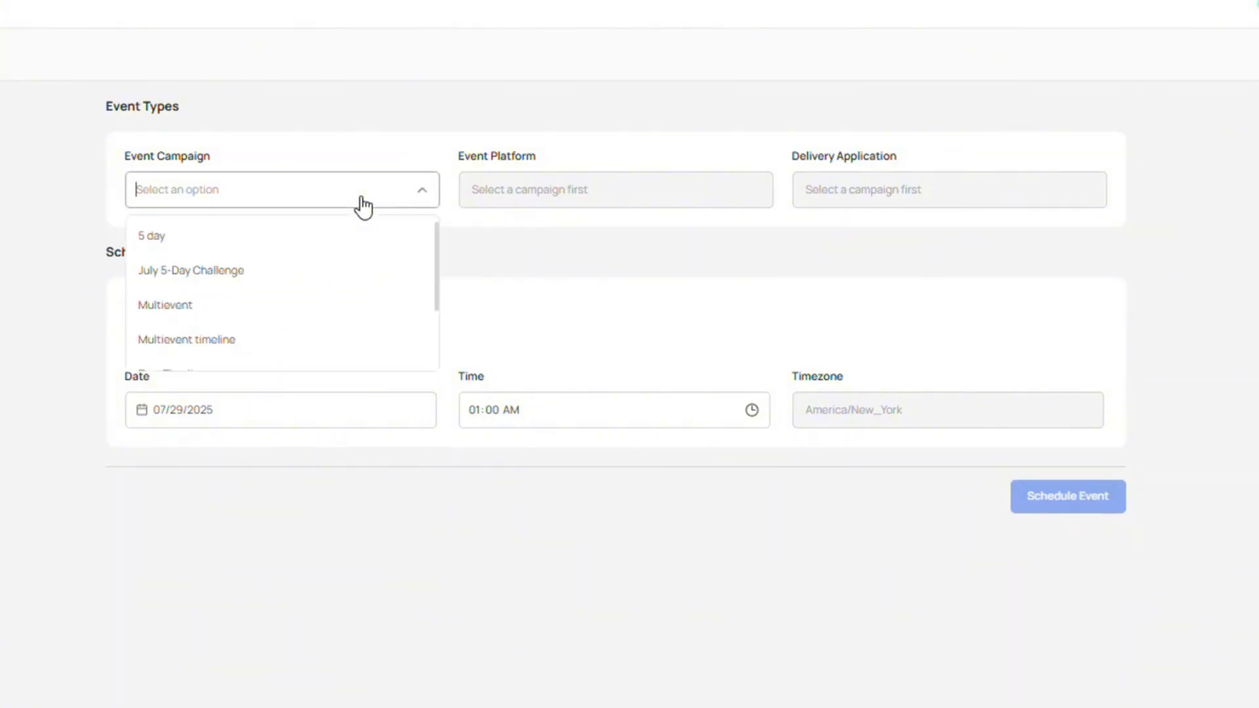
pyautogui.scroll(-2, 345, 267)
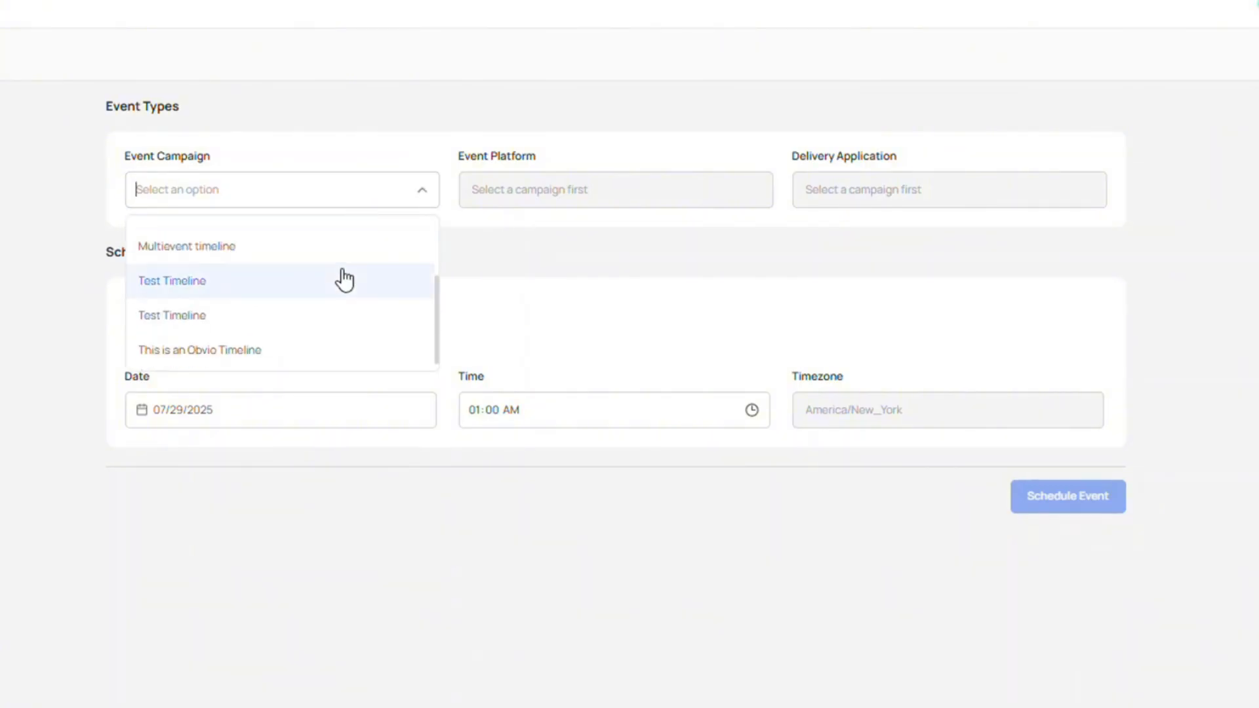
pyautogui.click(328, 293)
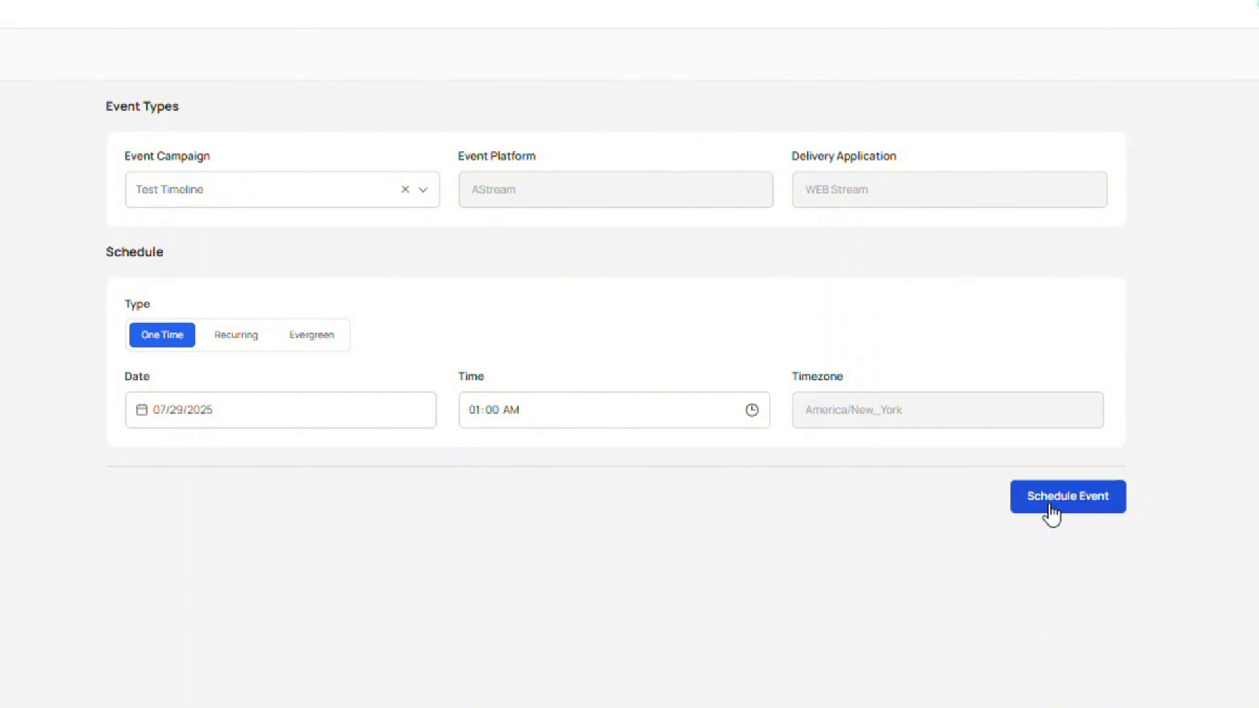
# Make the Test Timeline schedule recurring, starting on 07/30/2025 at 01:00 PM
pyautogui.click(243, 341)
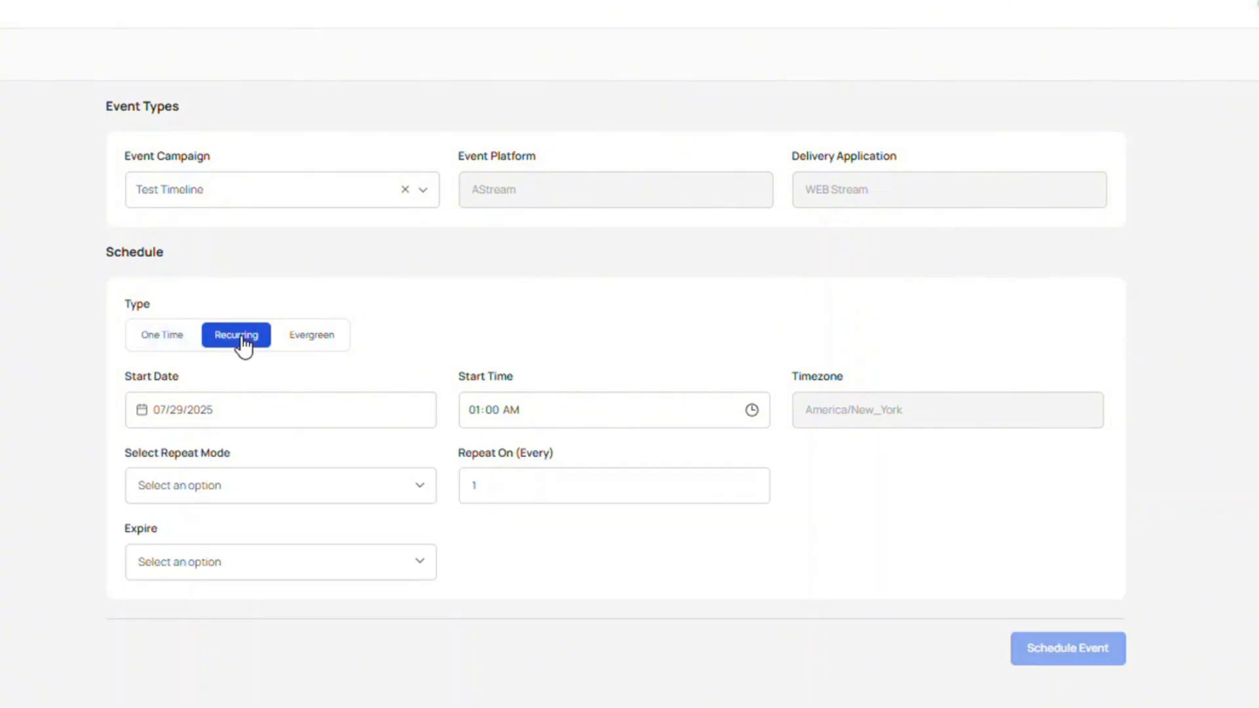
pyautogui.click(194, 423)
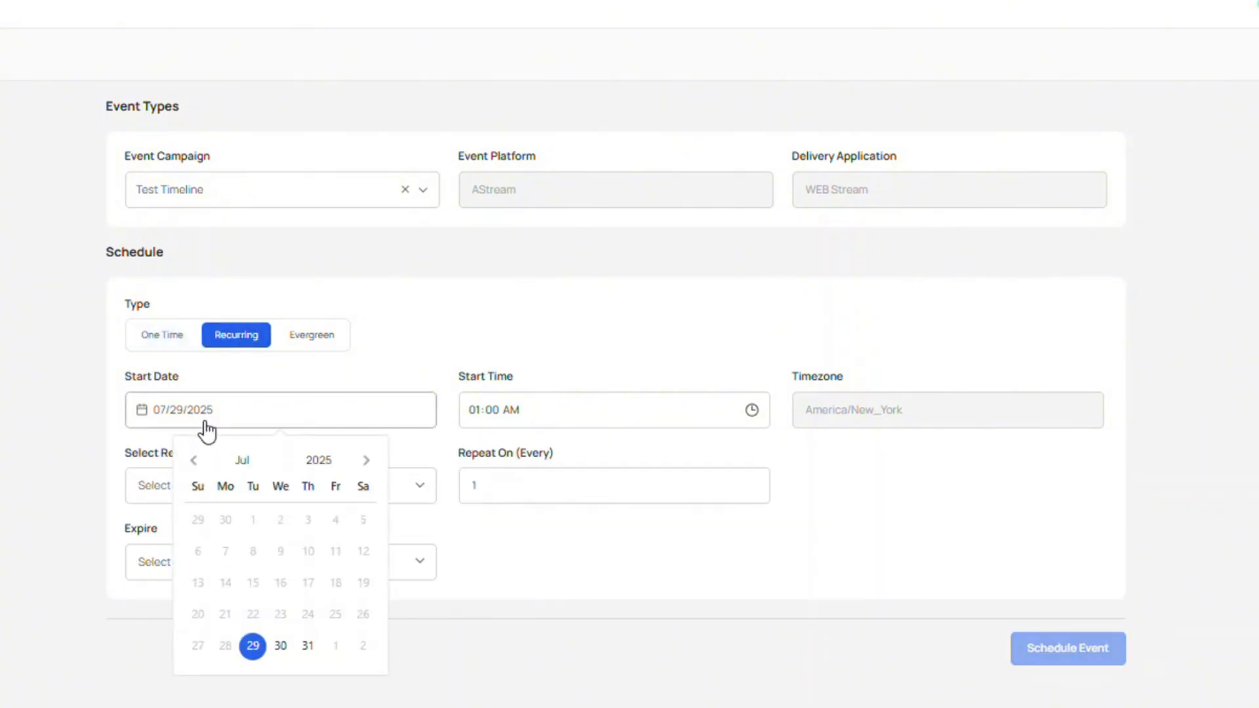
pyautogui.click(280, 646)
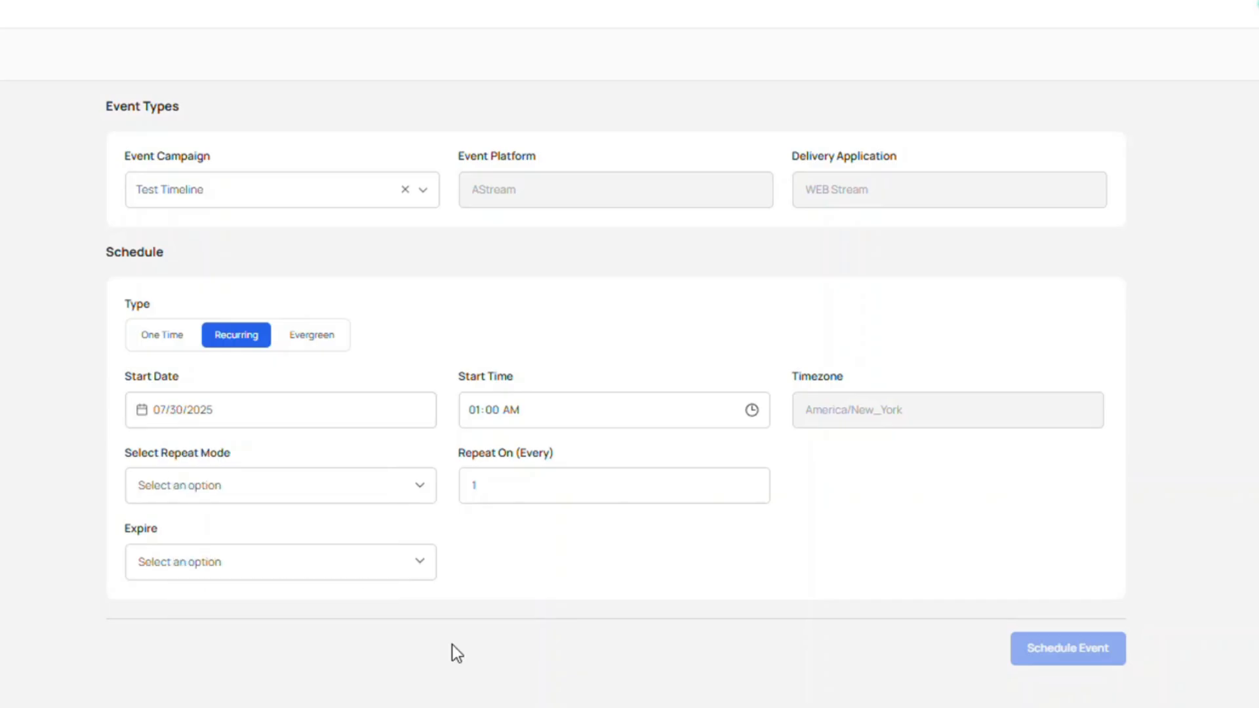
pyautogui.click(639, 411)
pyautogui.click(722, 481)
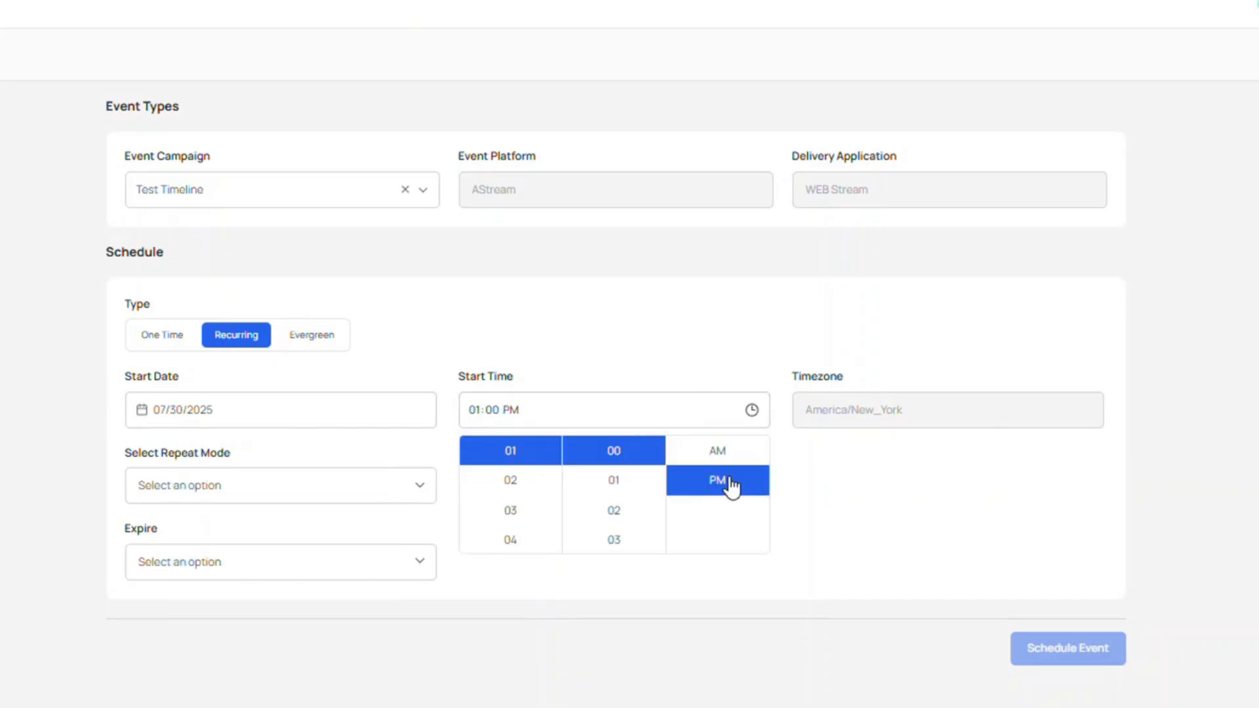
pyautogui.click(728, 635)
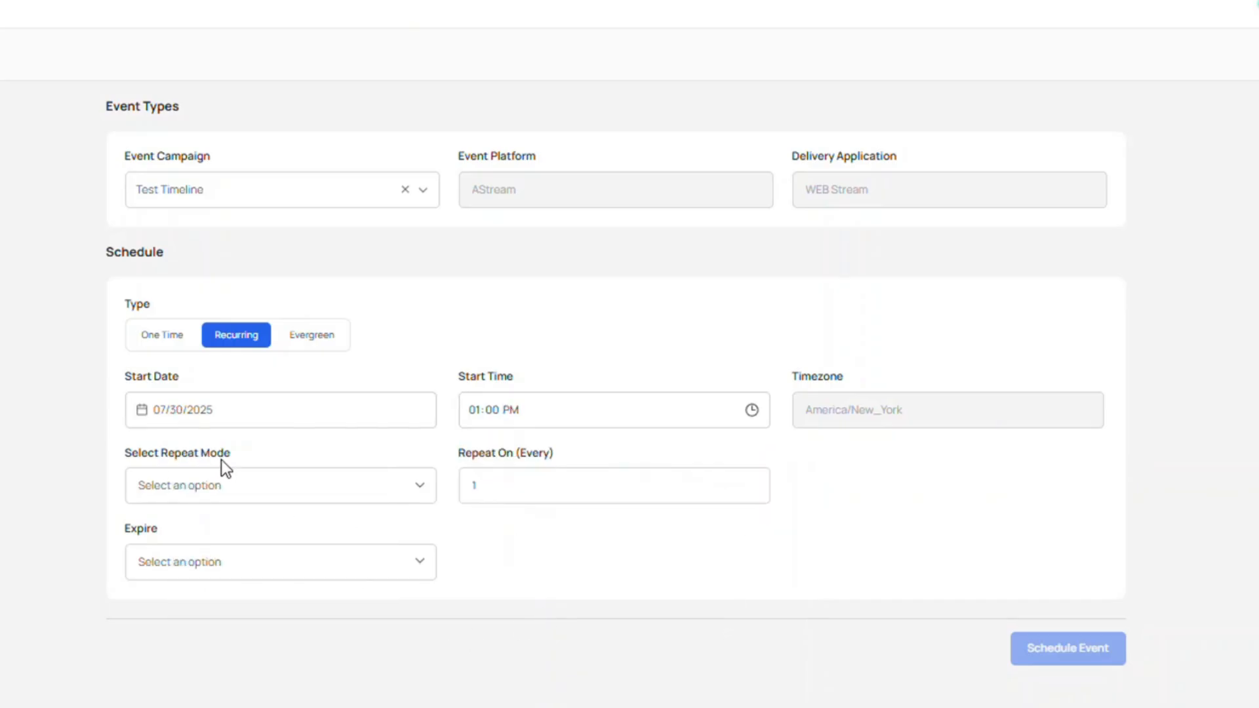
# Set the recurring schedule's repeat mode to Daily and its expiry to Never
pyautogui.click(241, 497)
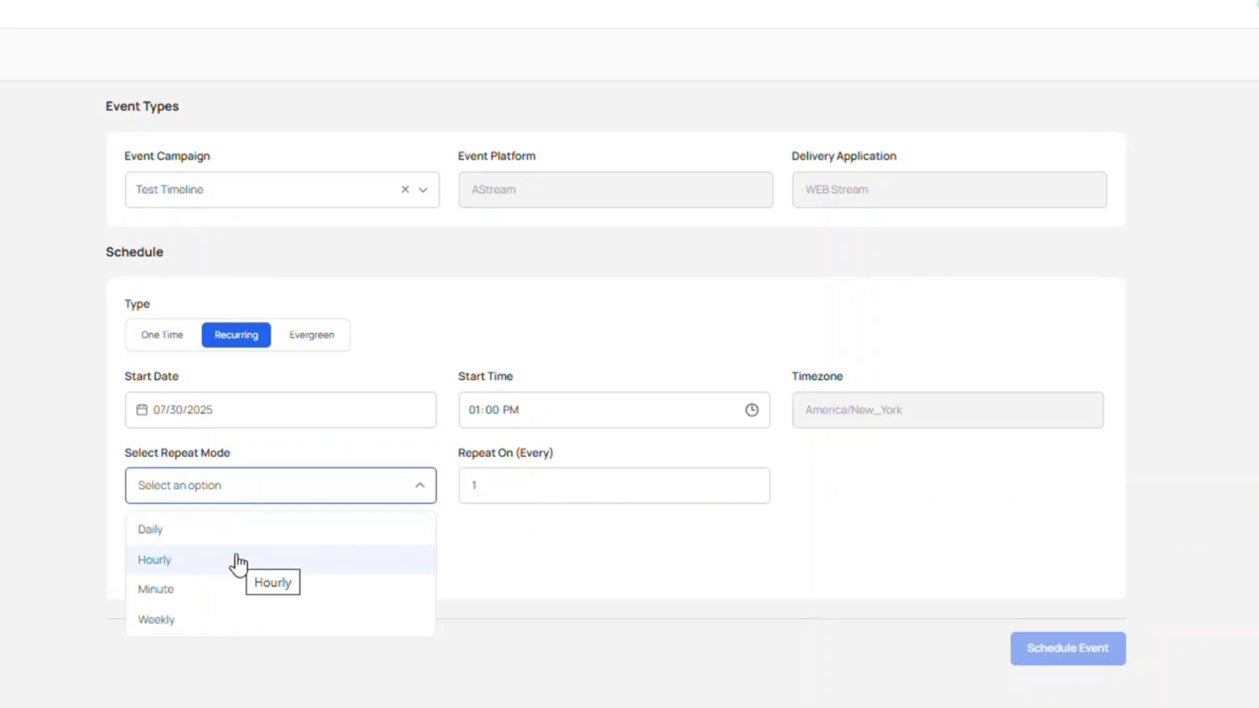
pyautogui.click(242, 533)
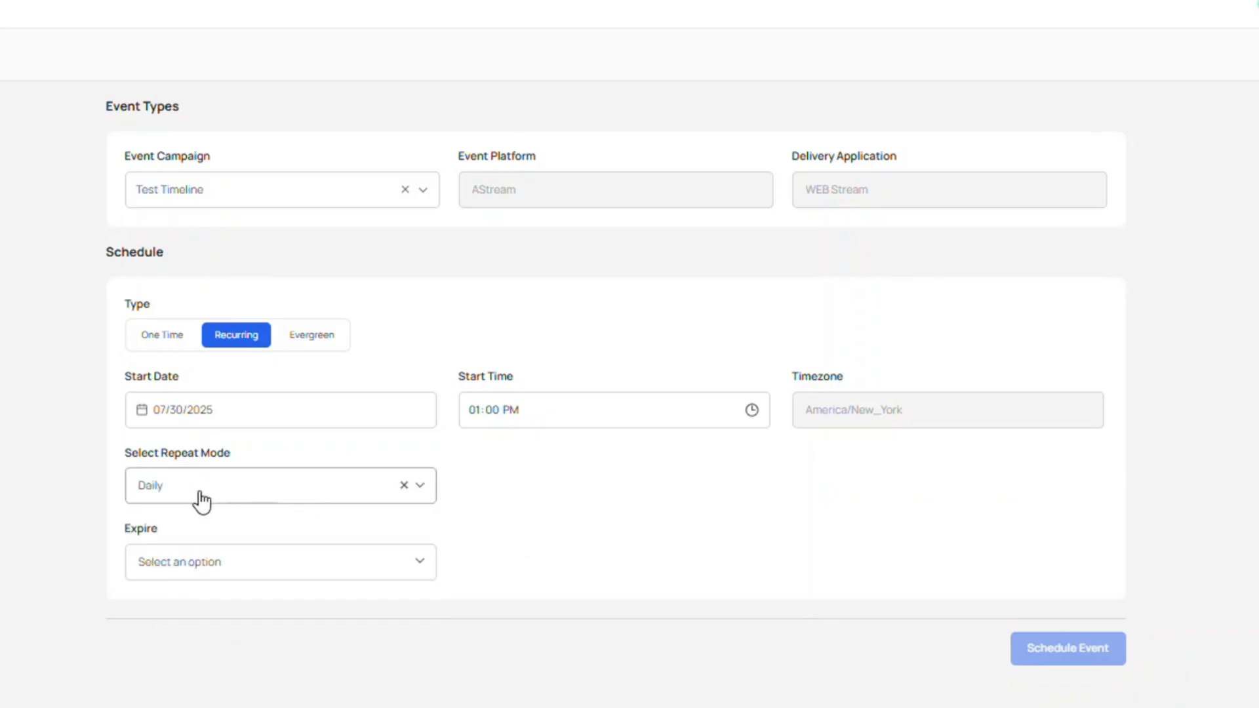
pyautogui.click(383, 556)
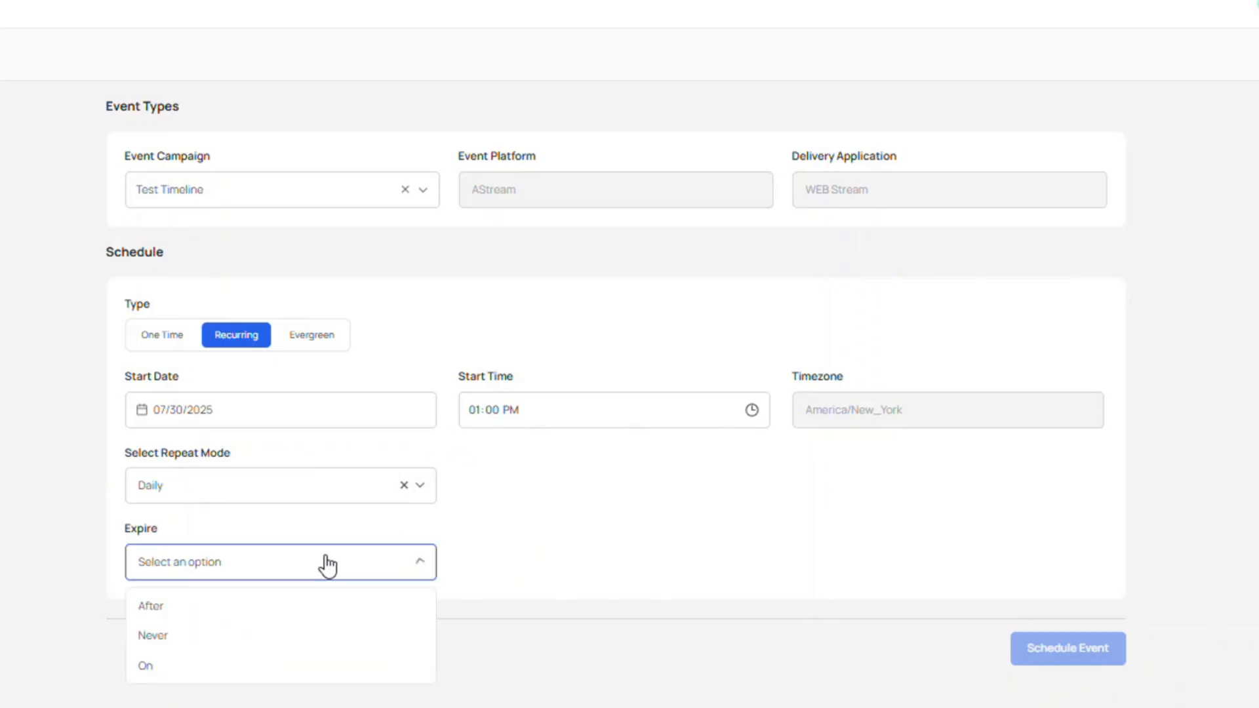
pyautogui.click(293, 637)
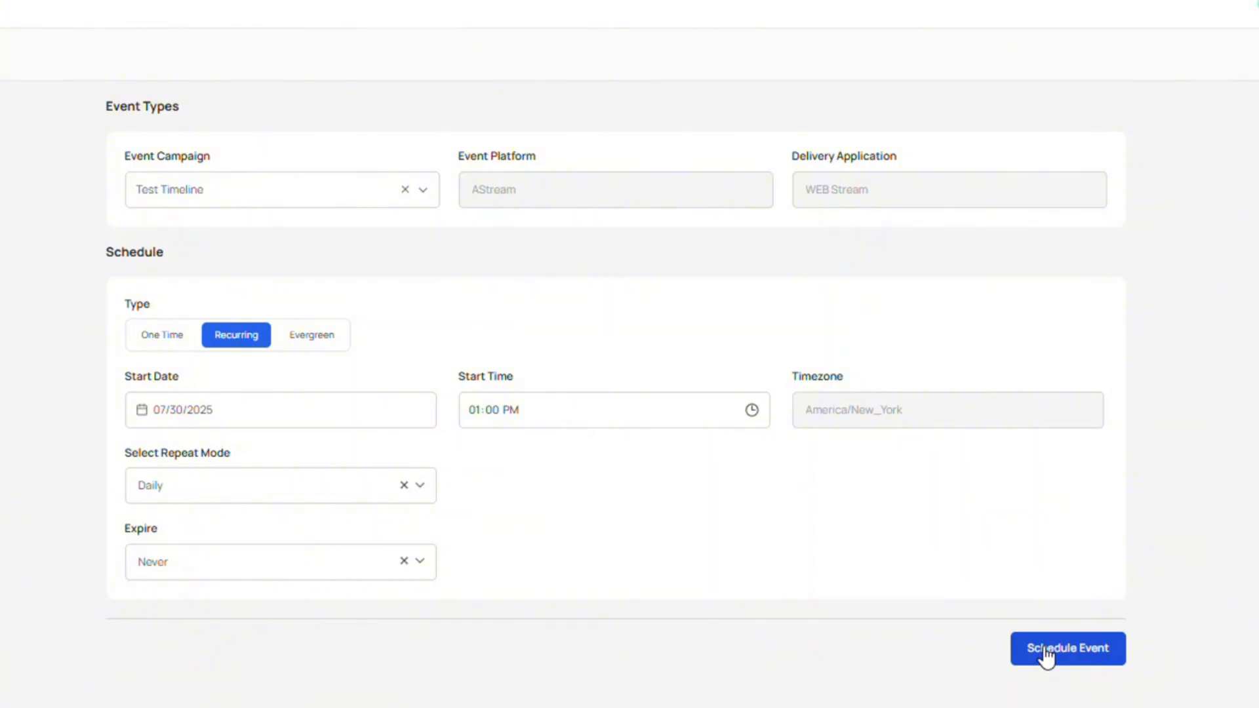
# Switch the schedule type to Evergreen, keep the date at Today, and set a relative time of 1 hour and 0 minutes
pyautogui.click(314, 342)
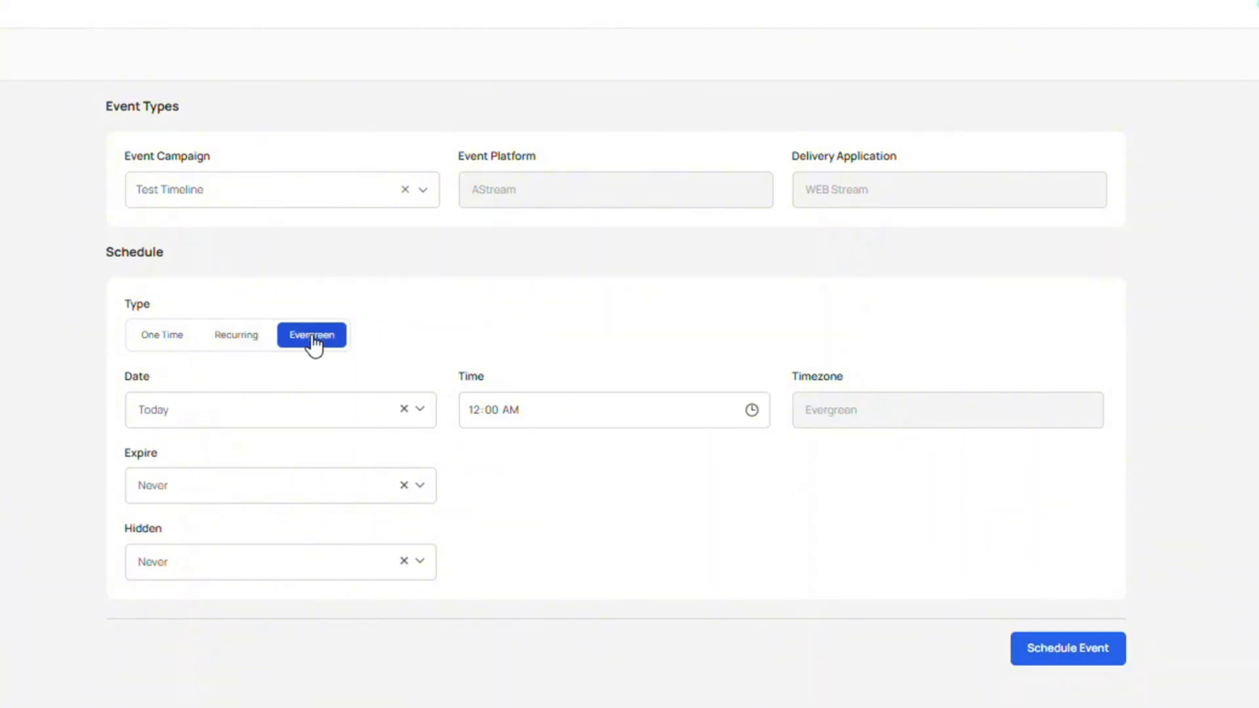
pyautogui.click(221, 423)
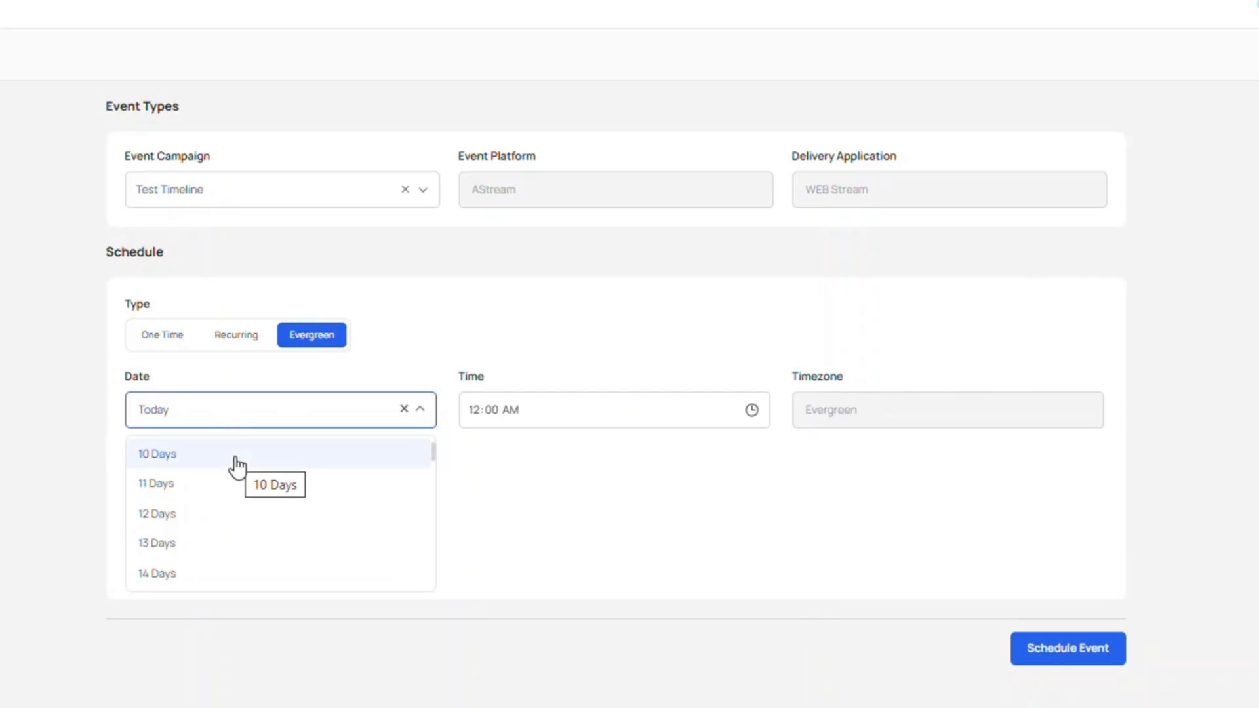
pyautogui.click(284, 419)
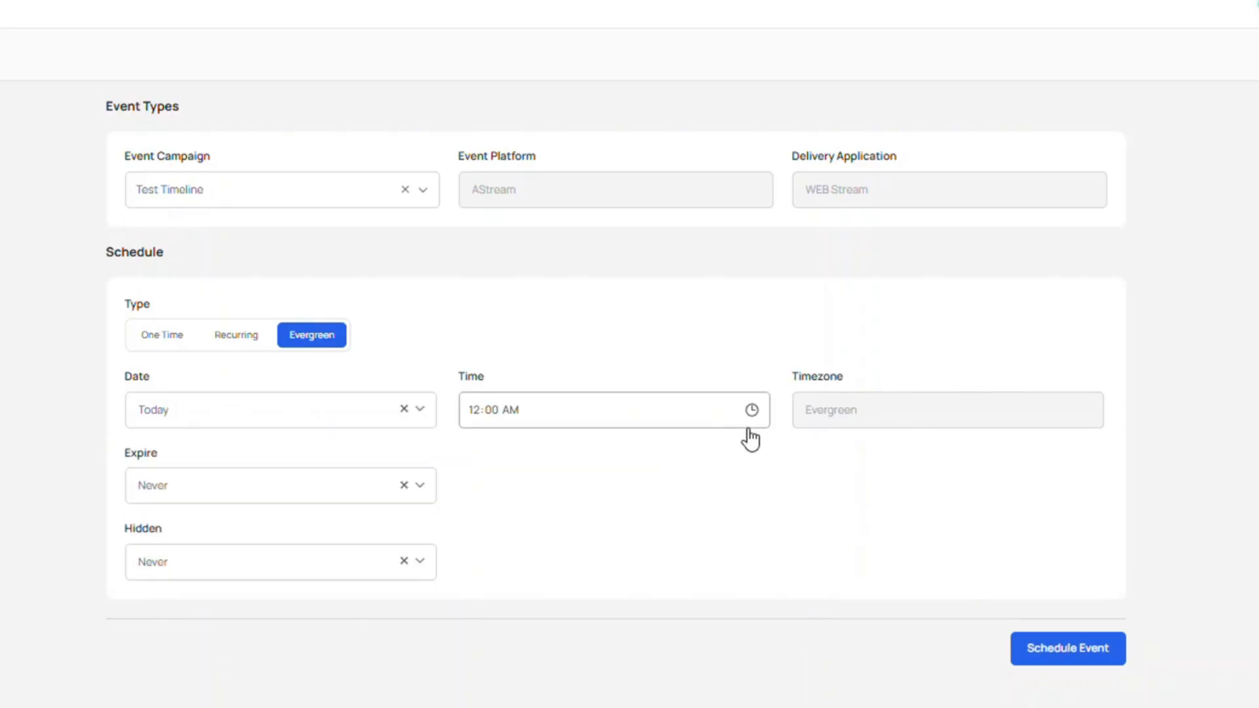
pyautogui.click(752, 414)
pyautogui.click(728, 485)
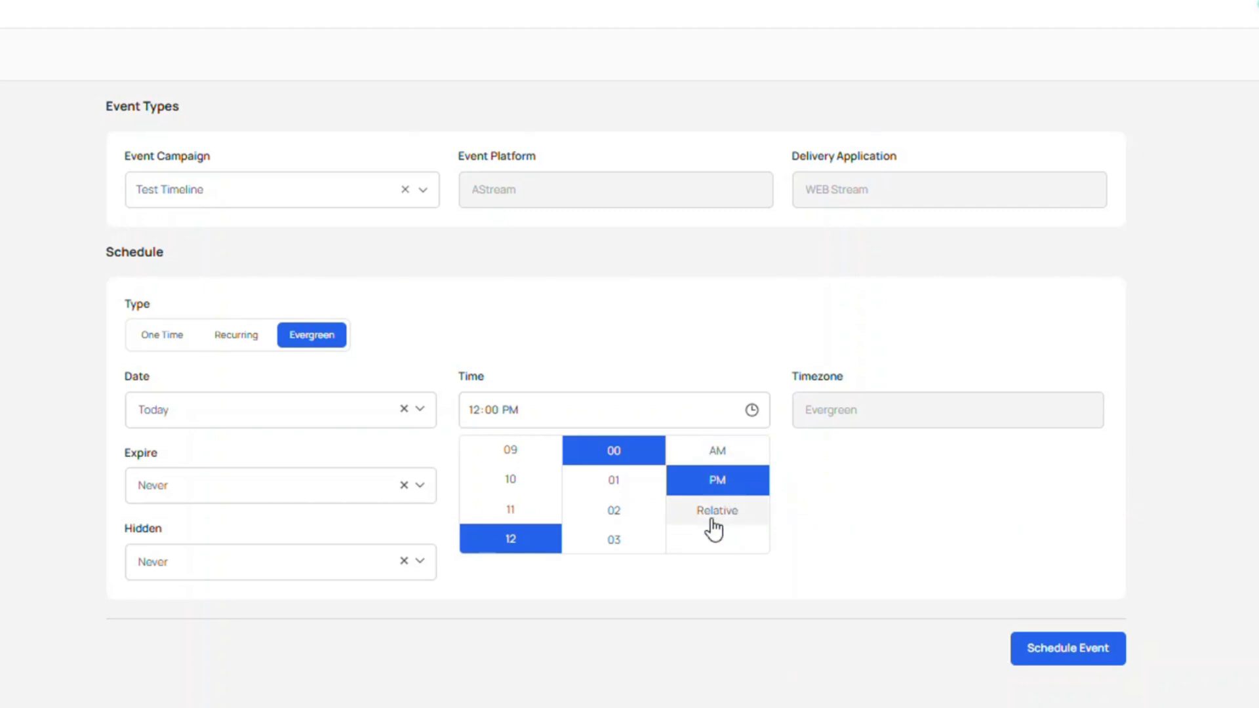
pyautogui.click(716, 511)
pyautogui.click(500, 424)
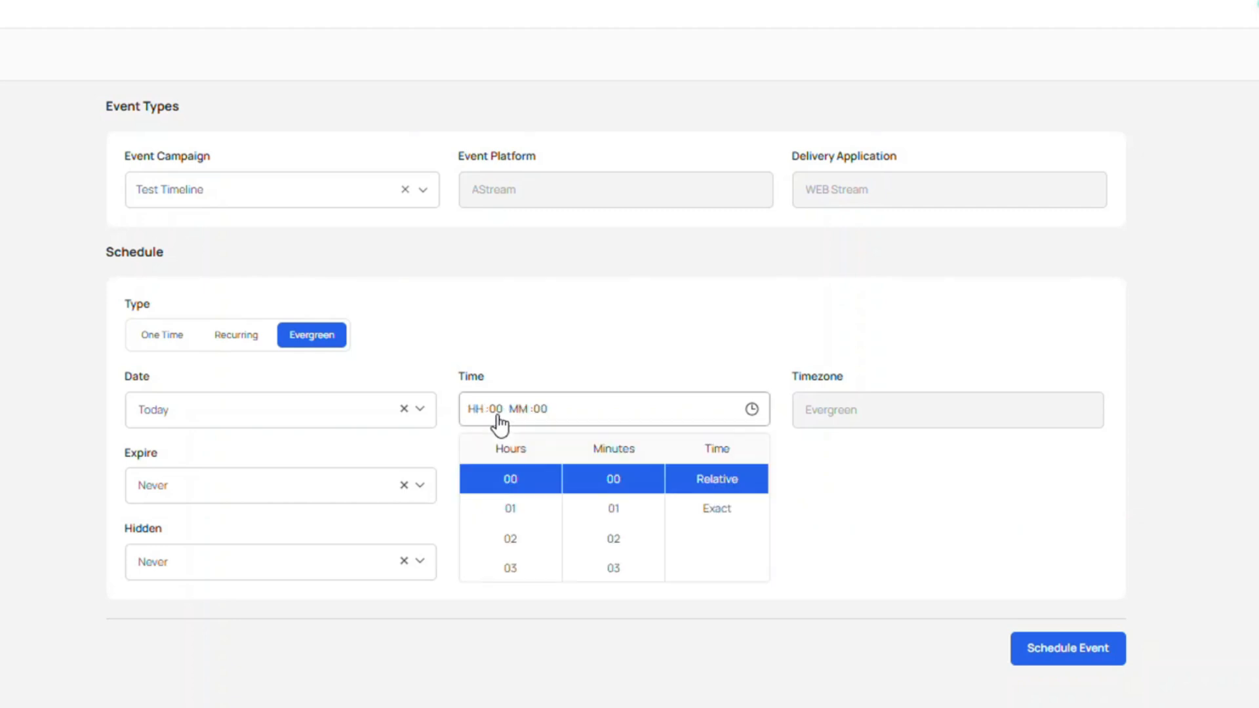
pyautogui.click(512, 513)
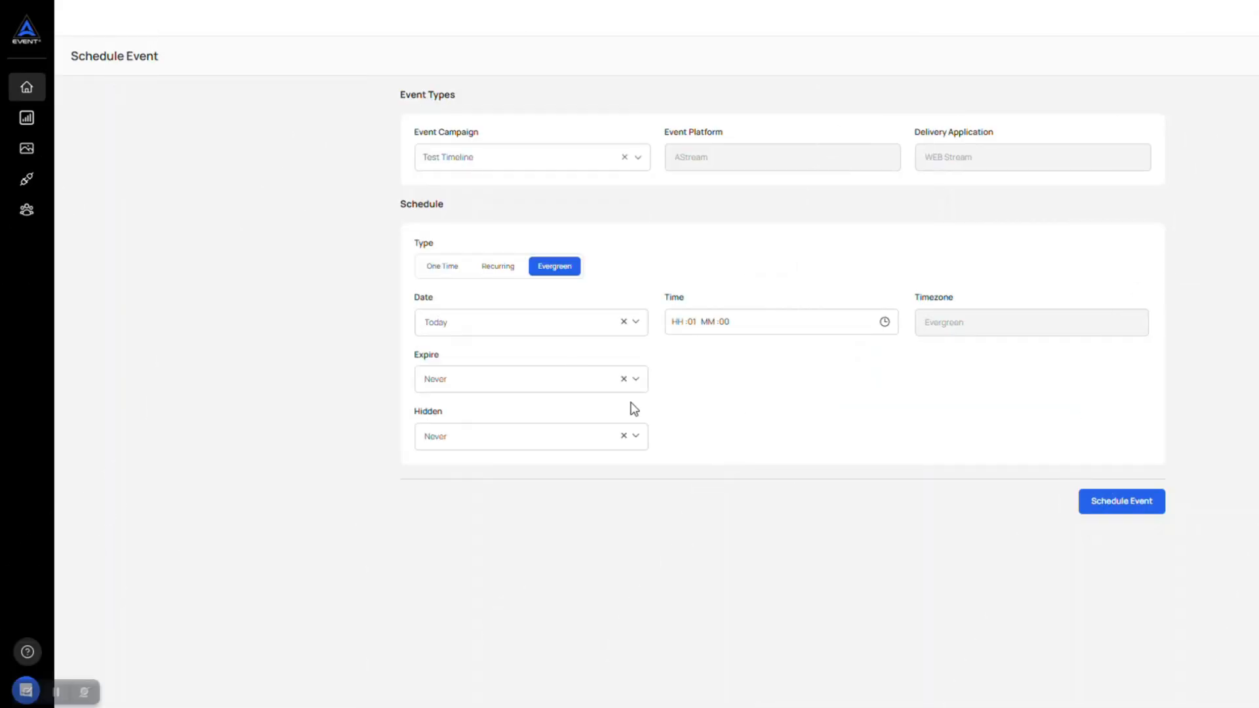
# Change the event campaign to July 5-Day Challenge and check its delivery application
pyautogui.click(453, 174)
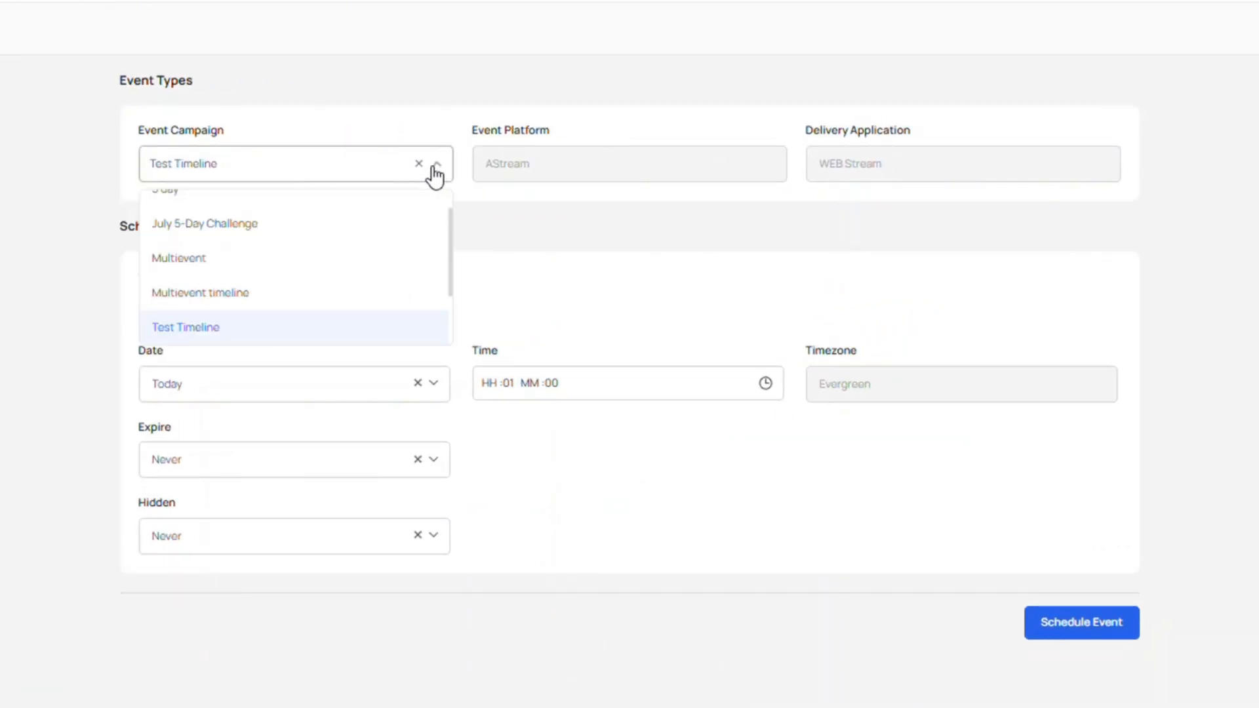
pyautogui.click(320, 224)
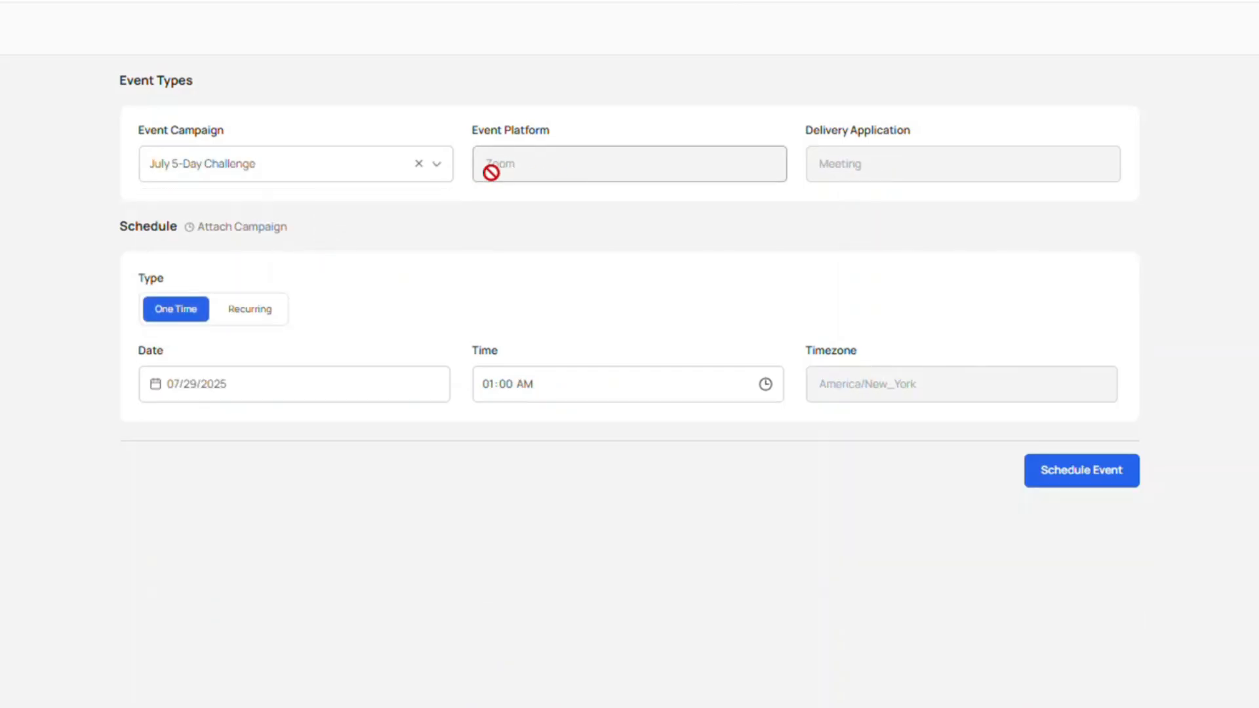
pyautogui.moveTo(966, 160)
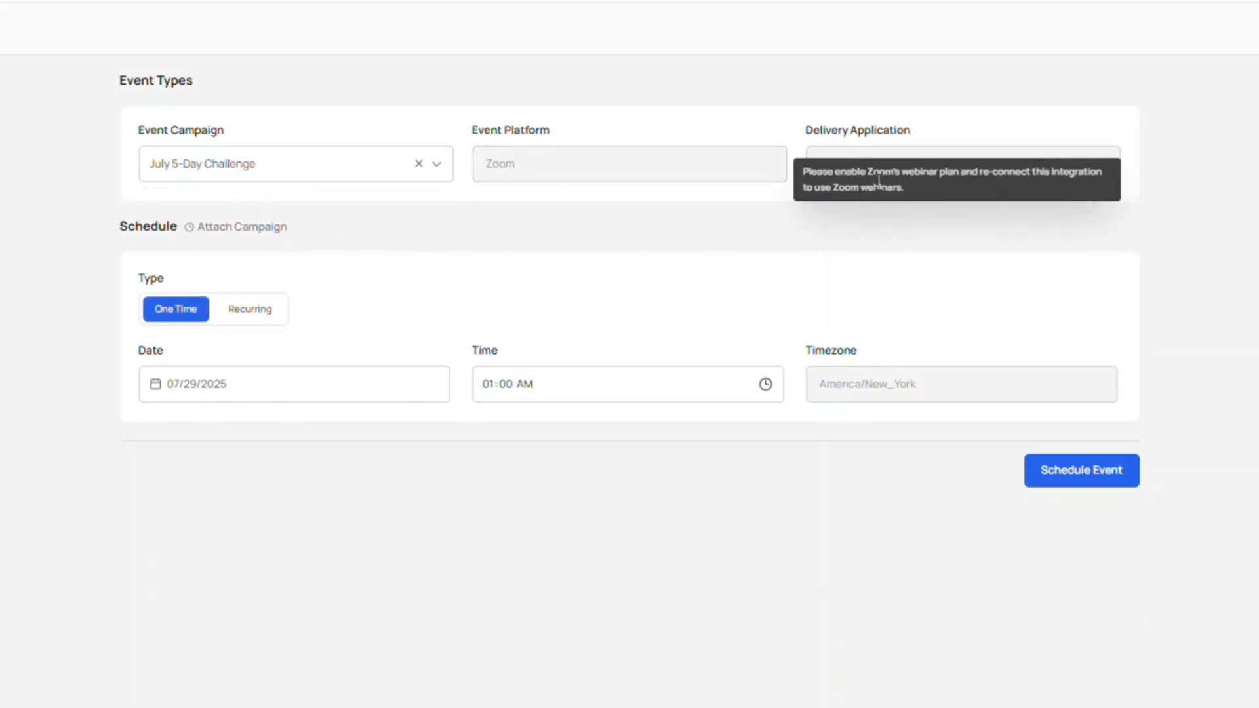
pyautogui.moveTo(848, 172)
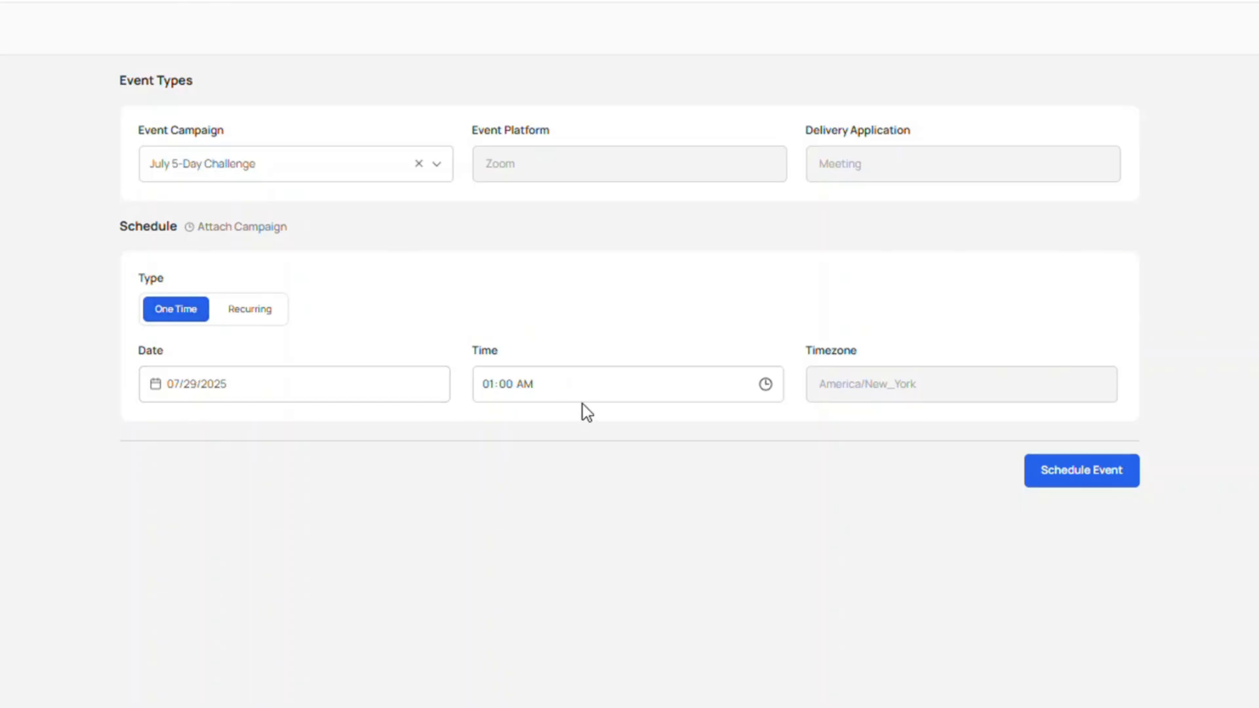
# Make the July 5-Day Challenge schedule recurring with a start time of 01:00 PM
pyautogui.click(264, 311)
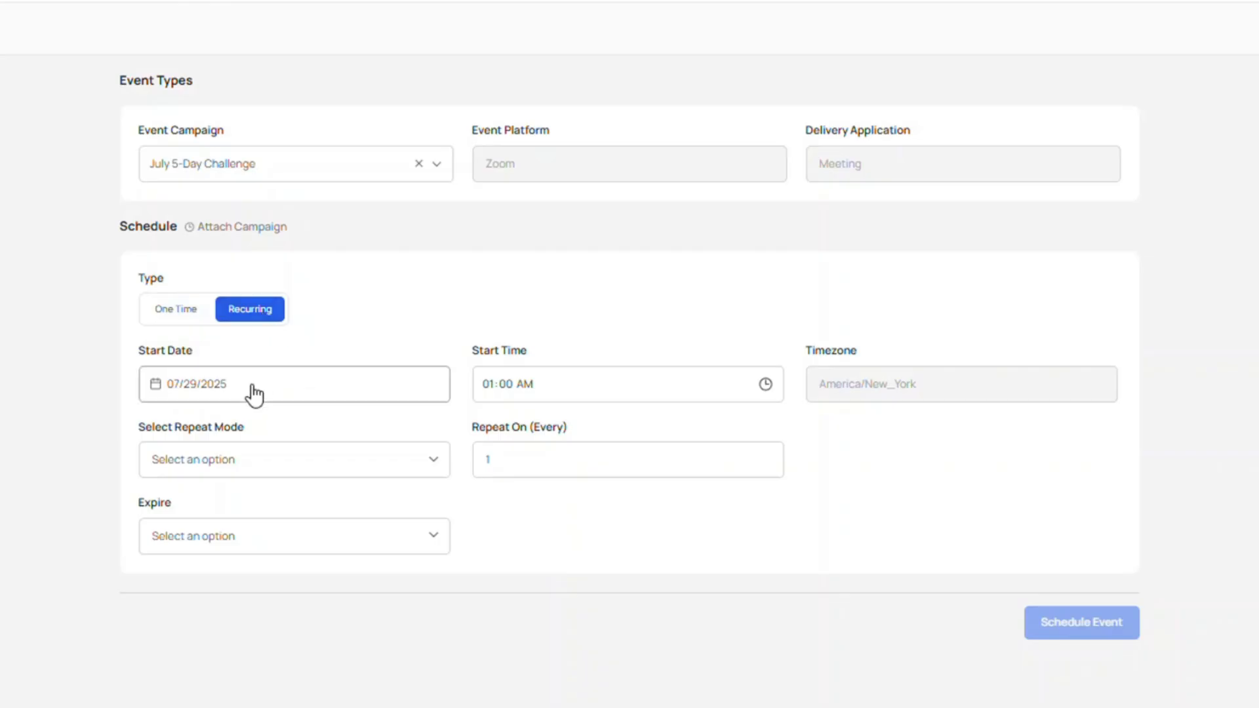
pyautogui.click(711, 393)
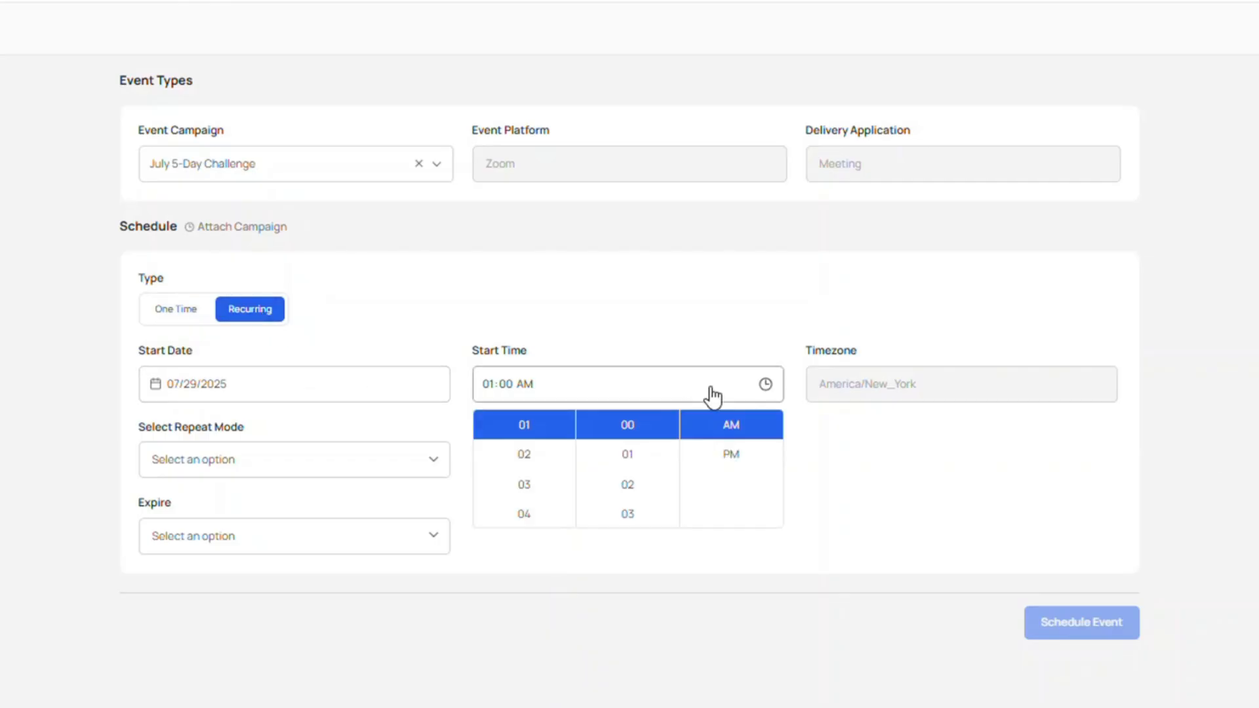
pyautogui.click(741, 463)
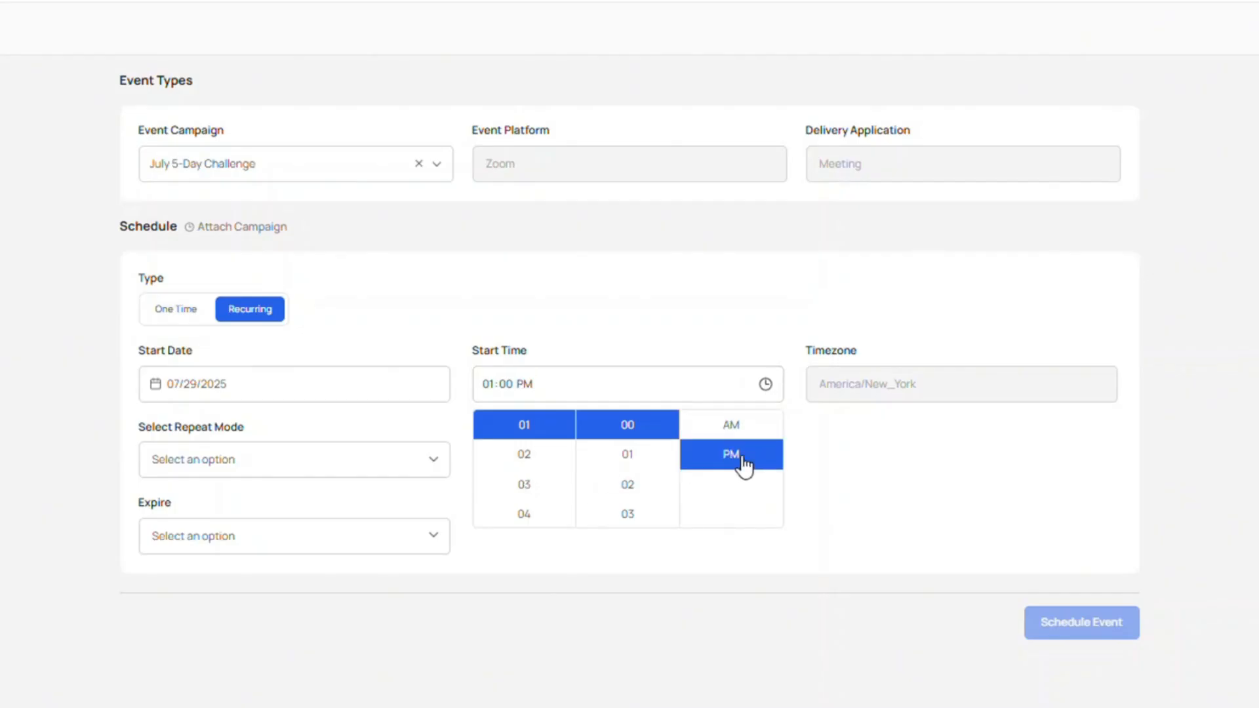
pyautogui.click(939, 481)
# Set the challenge to repeat Daily and never expire, and try to schedule it
pyautogui.click(395, 464)
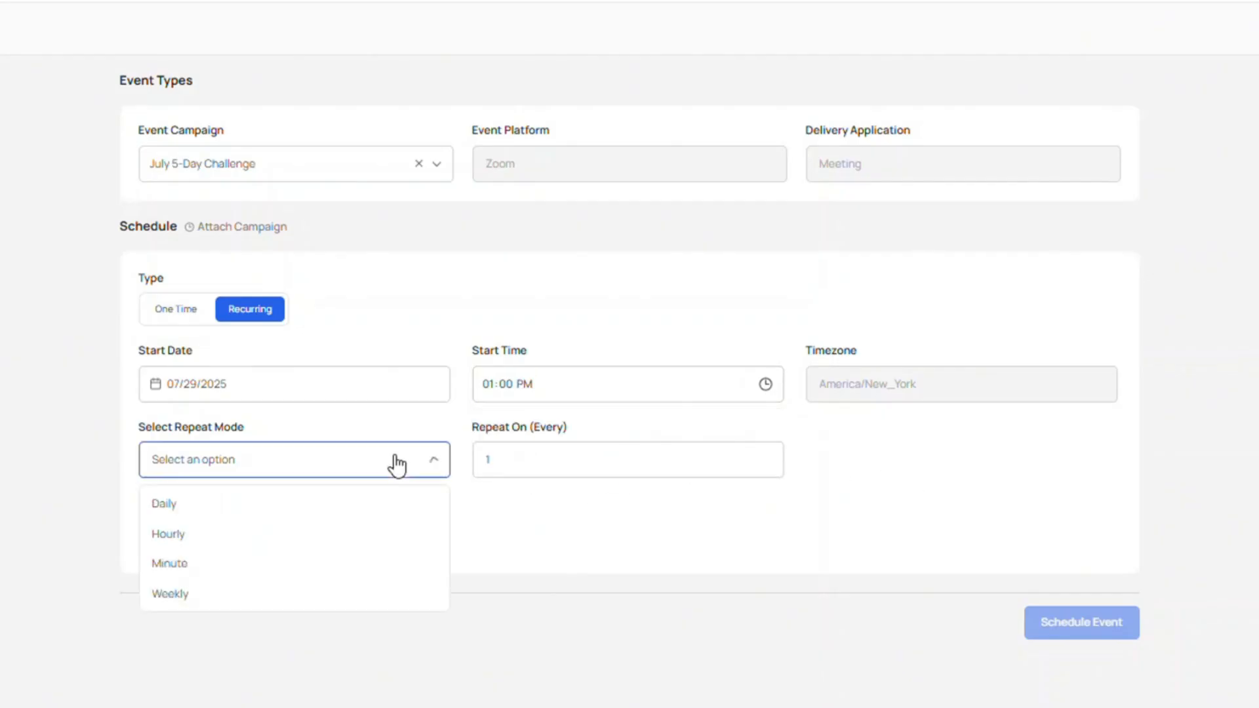
pyautogui.click(363, 504)
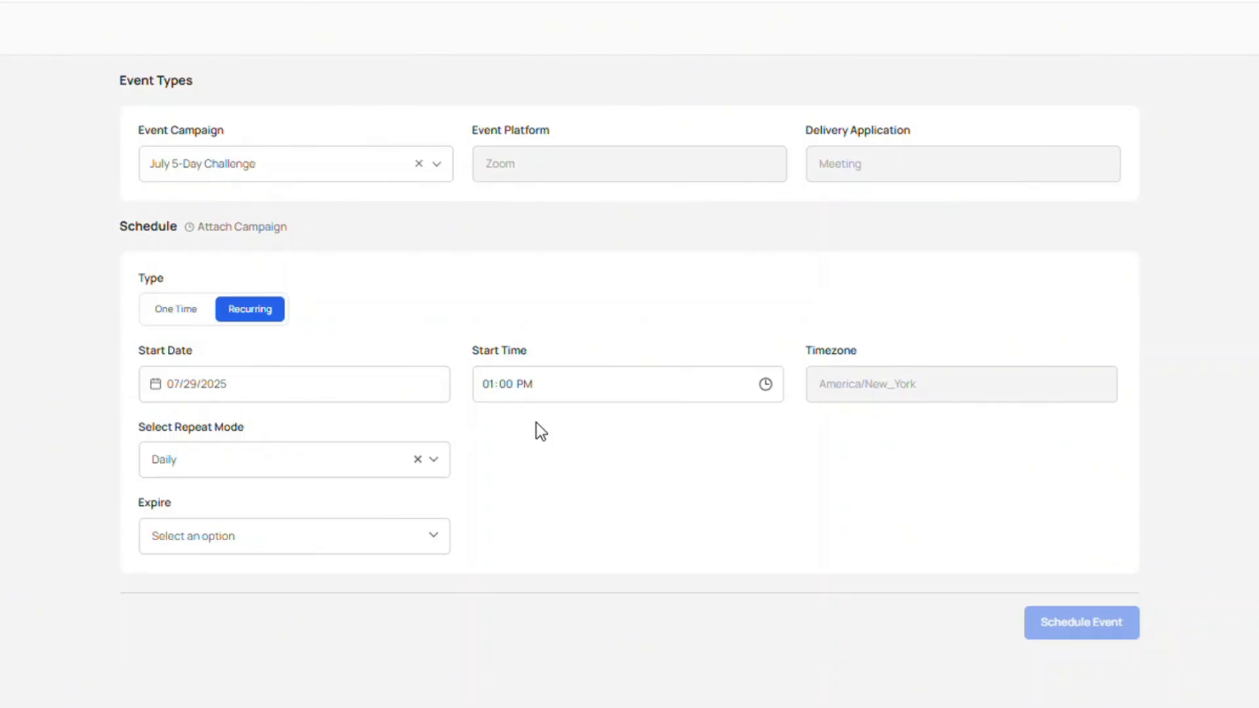
pyautogui.click(305, 533)
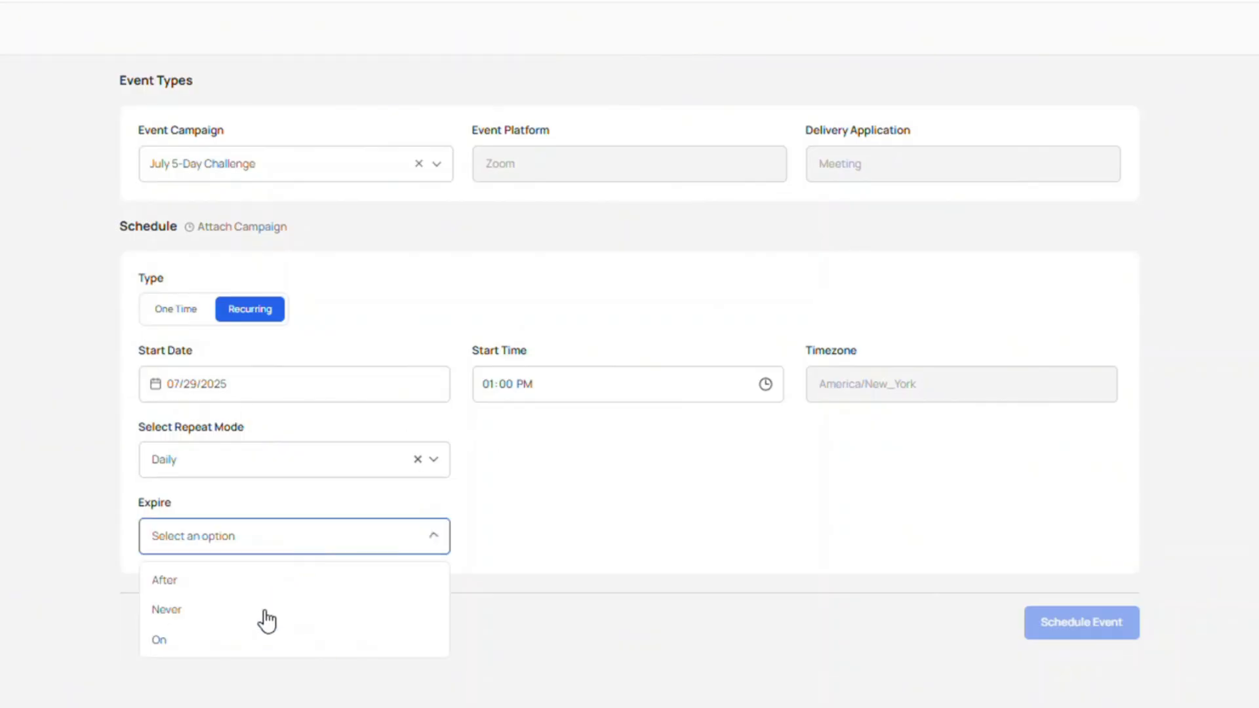
pyautogui.click(267, 618)
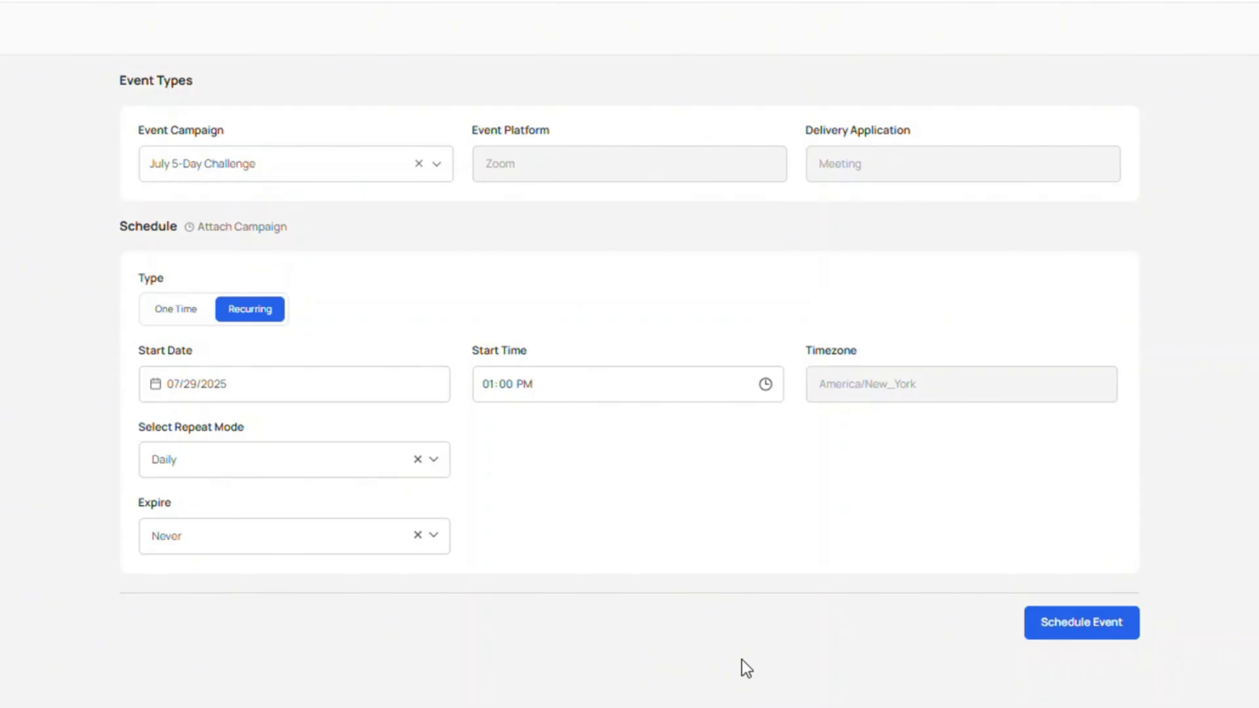
pyautogui.click(1062, 628)
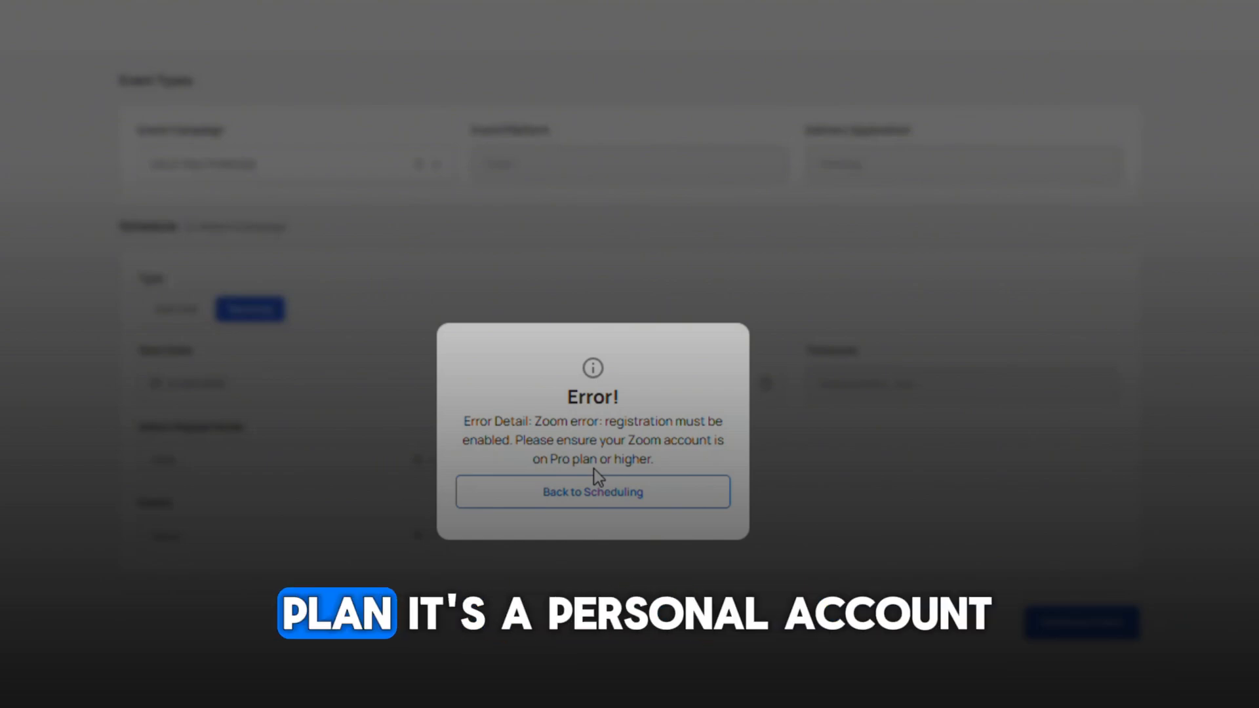
pyautogui.click(583, 493)
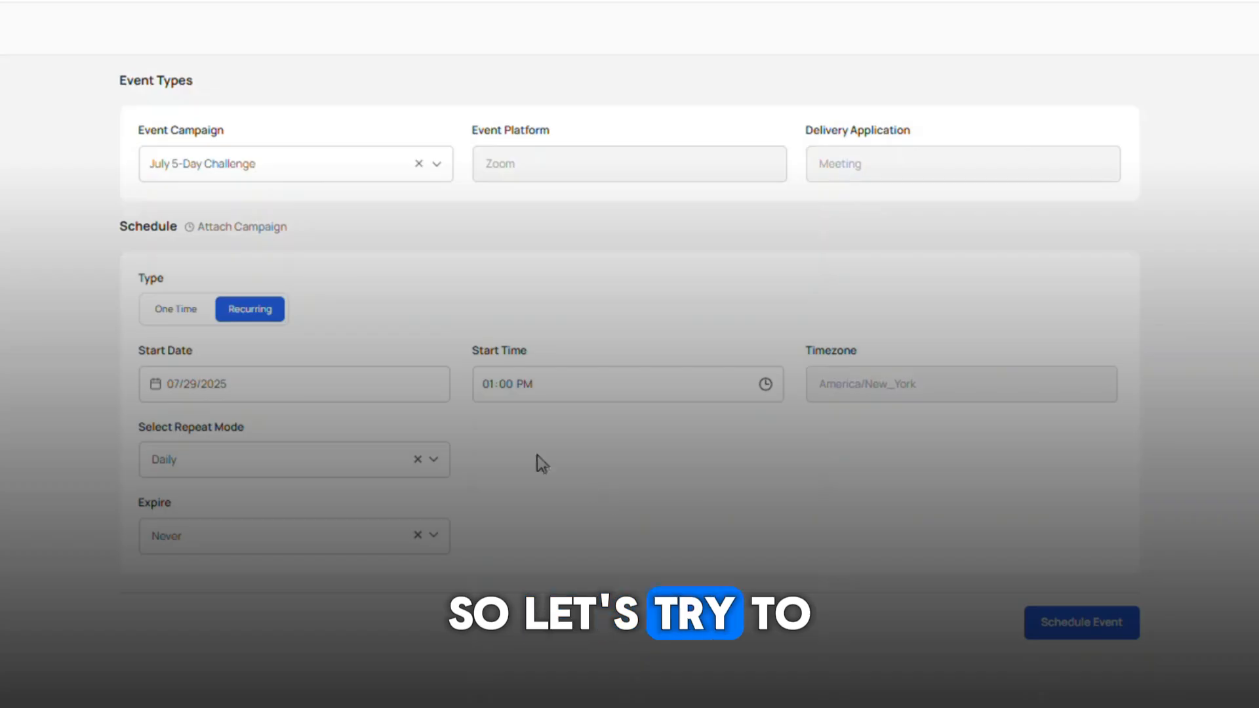
# Switch the event campaign back to Test Timeline and schedule the event
pyautogui.click(385, 172)
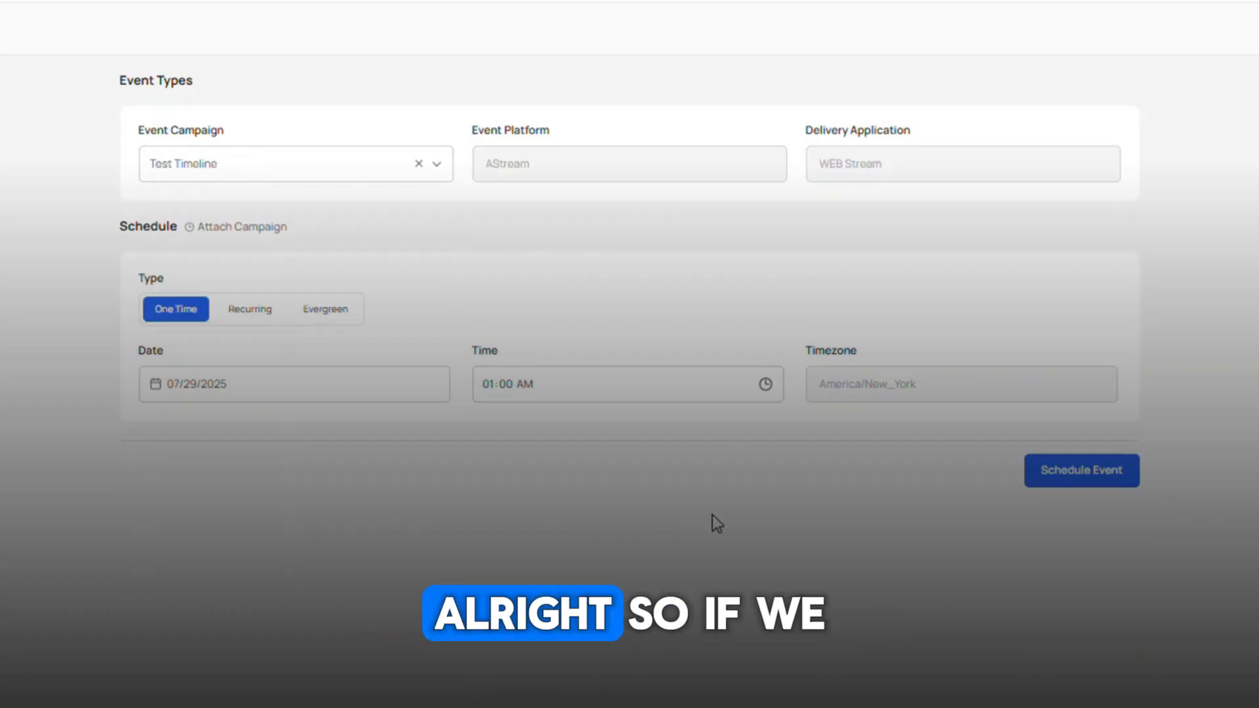
pyautogui.click(1064, 478)
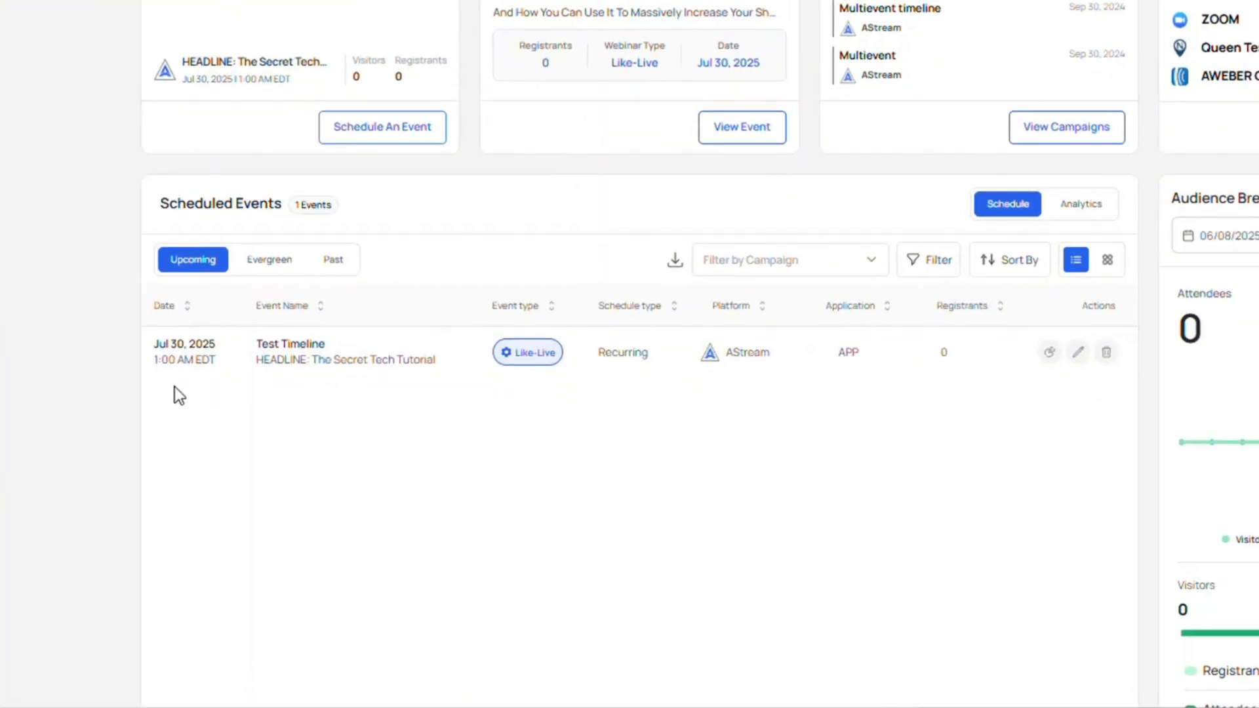
# Open the edit options of the scheduled Test Timeline event and choose Edit Single
pyautogui.click(1049, 354)
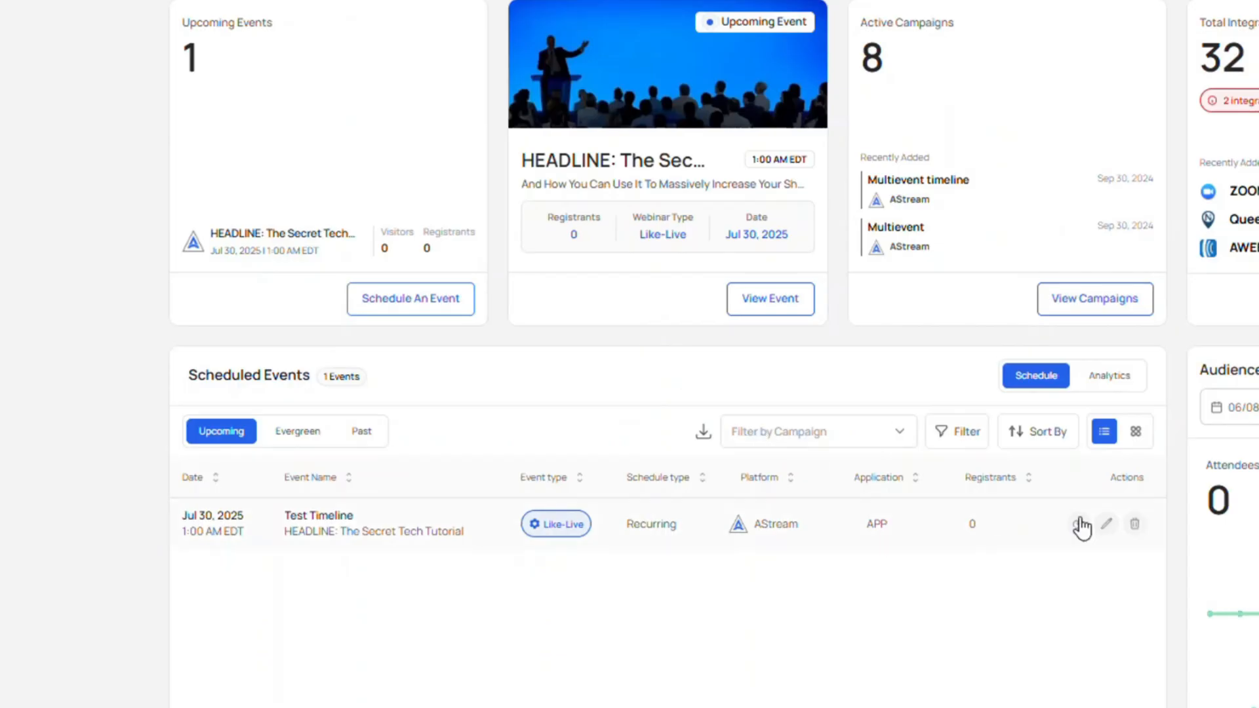
pyautogui.click(1111, 528)
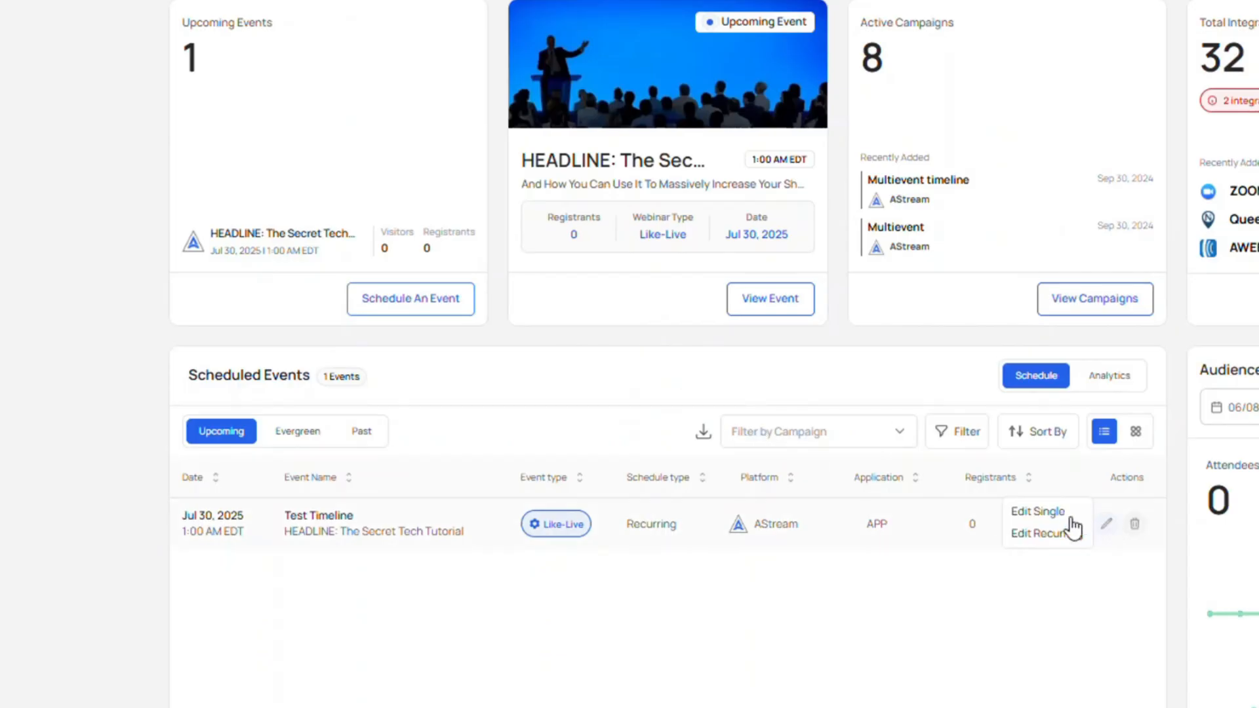
pyautogui.click(1049, 513)
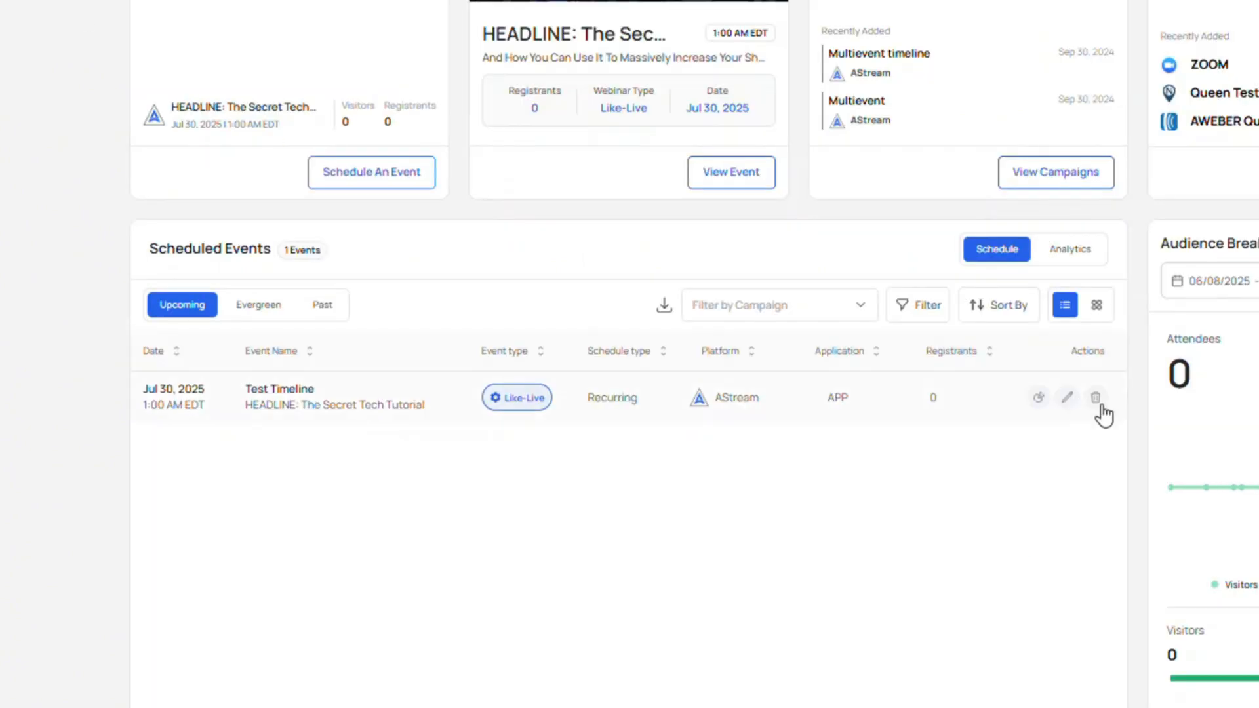
# Delete all occurrences of the recurring Test Timeline event
pyautogui.click(1095, 397)
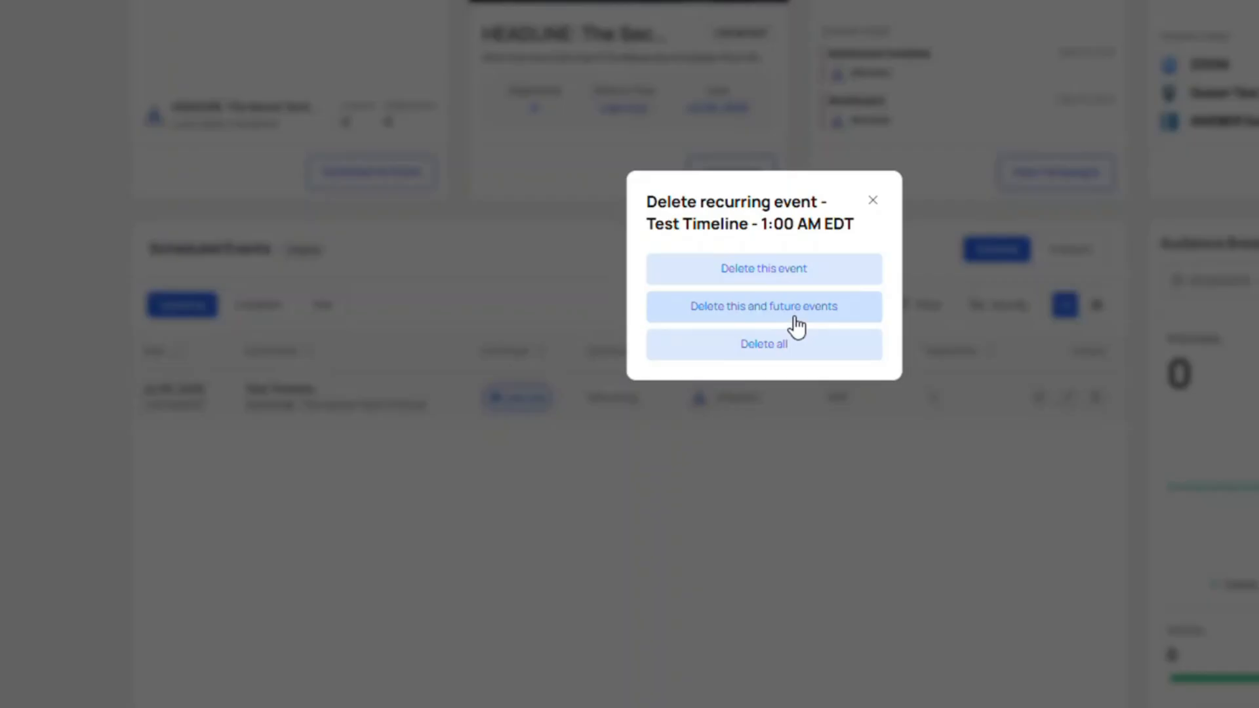
pyautogui.click(807, 361)
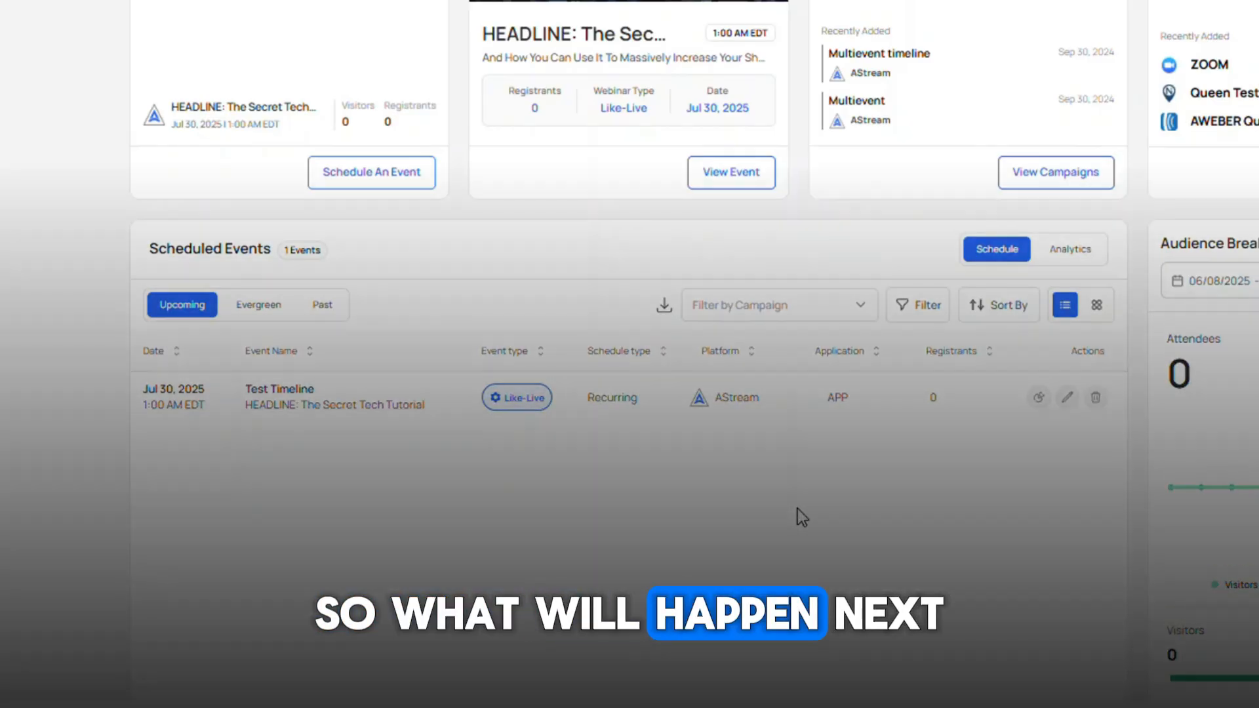